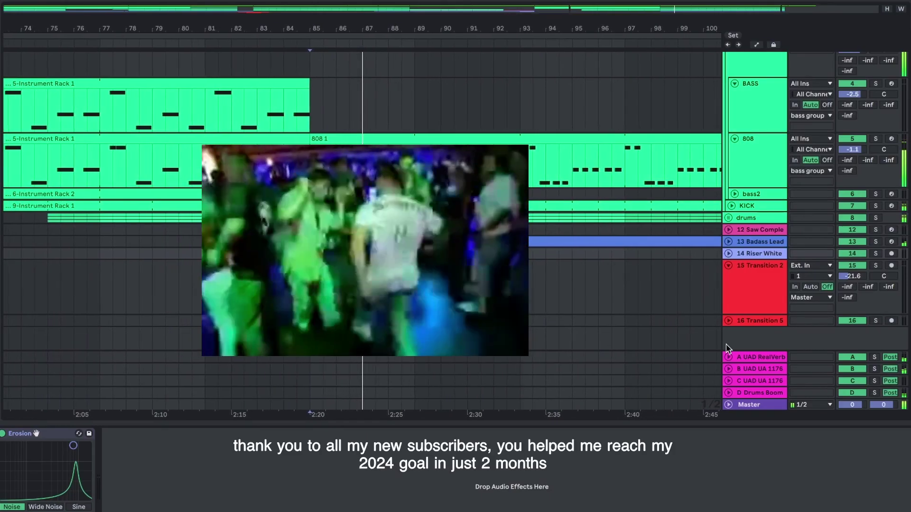
Step: Scroll the Arrangement track list and unfold the drums group to reveal its three tracks
{"action": "scroll", "coordinate": [725, 349], "scroll_direction": "up", "scroll_amount": 5}
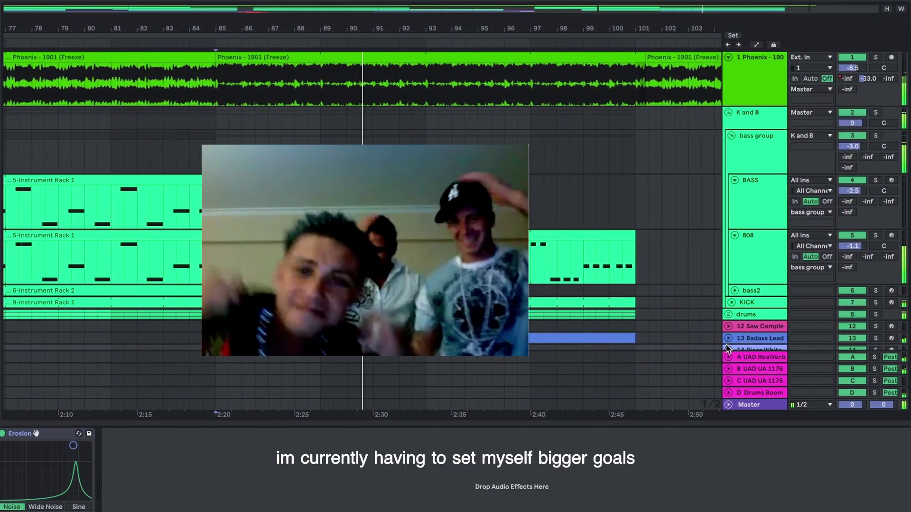
{"action": "scroll", "coordinate": [726, 347], "scroll_direction": "down", "scroll_amount": 3}
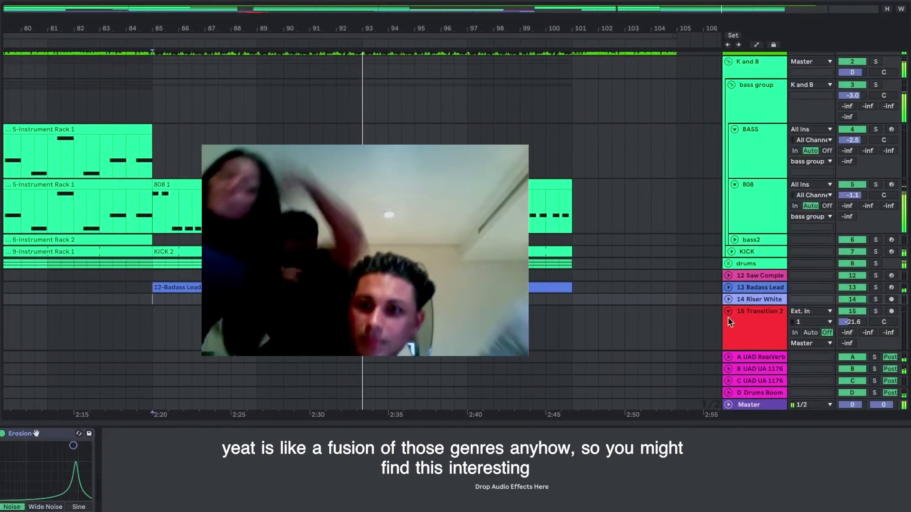
{"action": "left_click", "coordinate": [728, 265]}
{"action": "scroll", "coordinate": [725, 266], "scroll_direction": "down", "scroll_amount": 9}
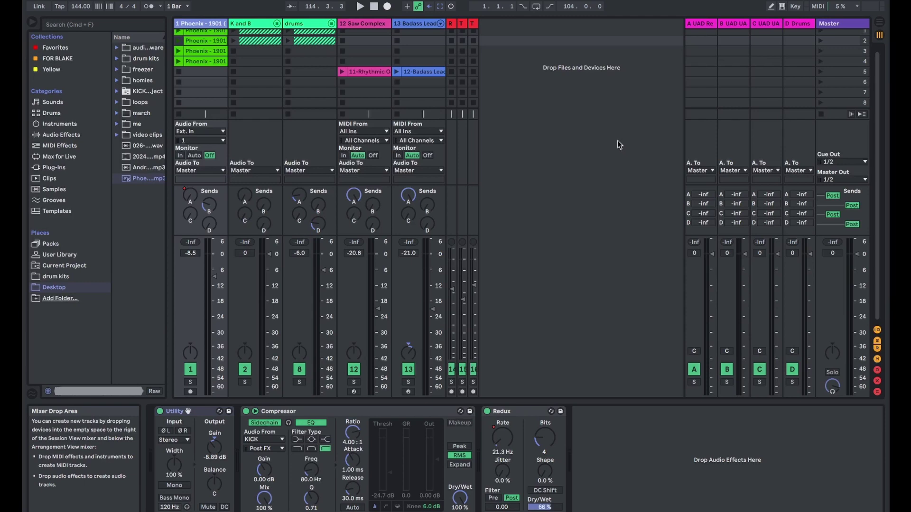
Step: Check Arrangement View, return to the Session mixer, and widen the file browser to show full names
{"action": "key", "text": "Tab"}
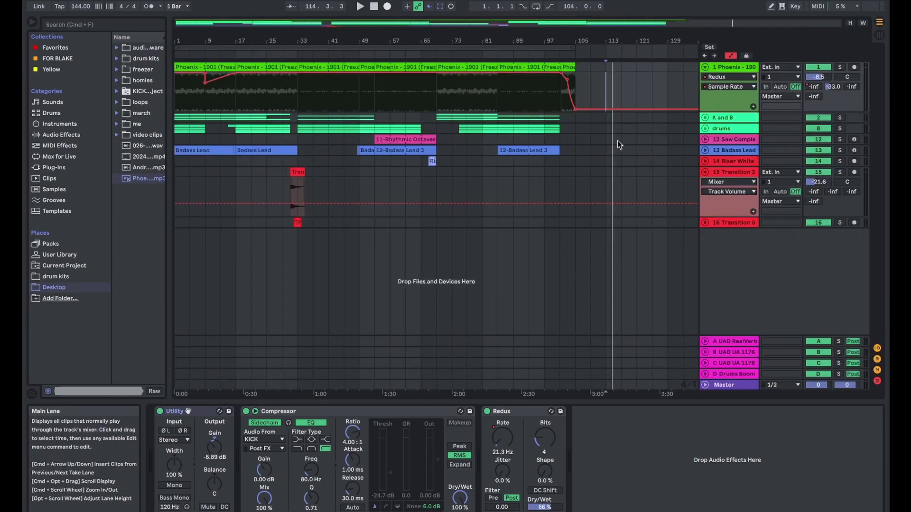
{"action": "key", "text": "Tab"}
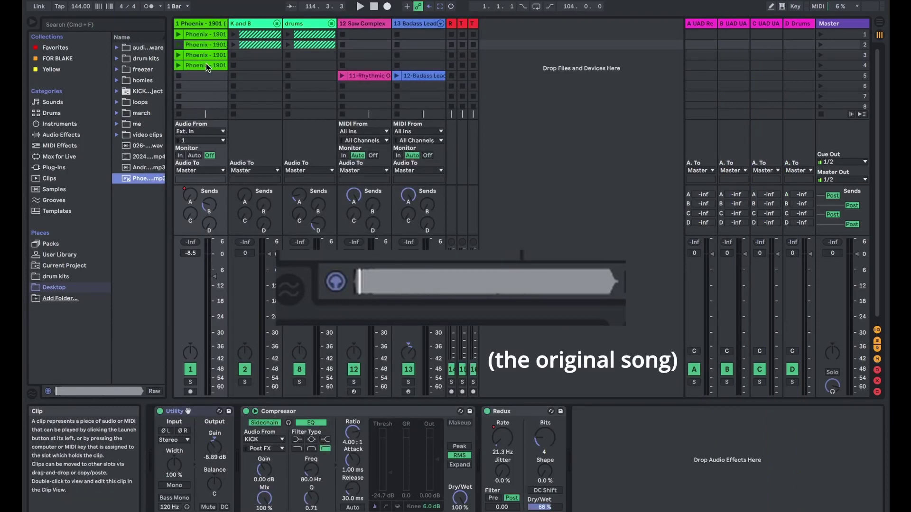
{"action": "left_click_drag", "start_coordinate": [171, 199], "coordinate": [206, 203]}
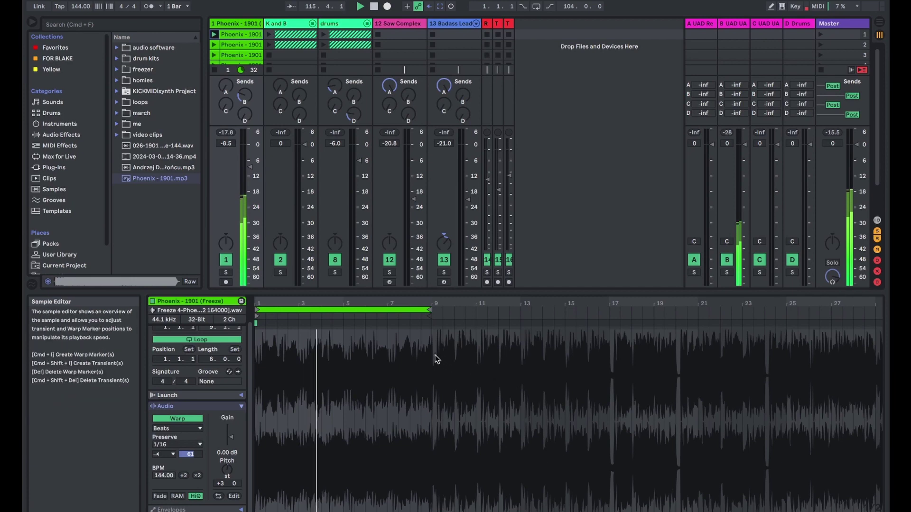
Step: Stop playback, keep the Phoenix clip's transient loop mode Off, then resume playback and show its devices
{"action": "key", "text": "space"}
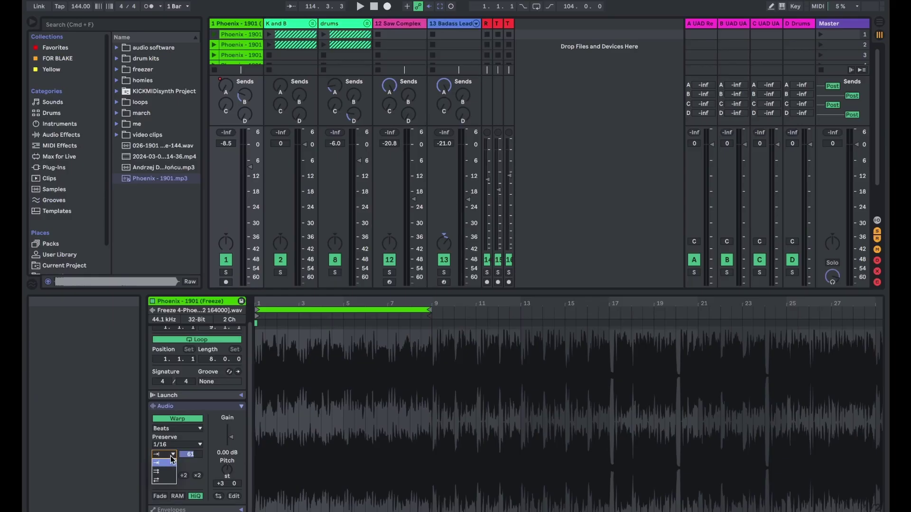
{"action": "left_click", "coordinate": [165, 454]}
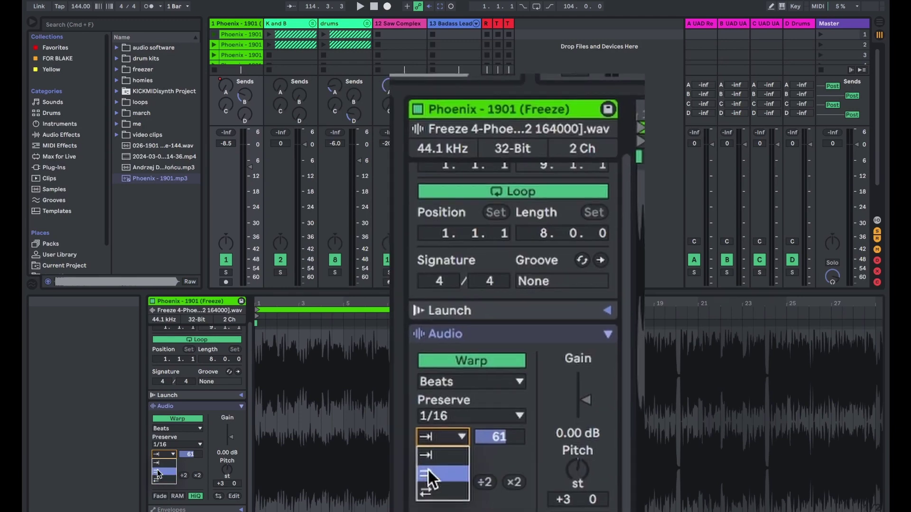
{"action": "left_click", "coordinate": [161, 465]}
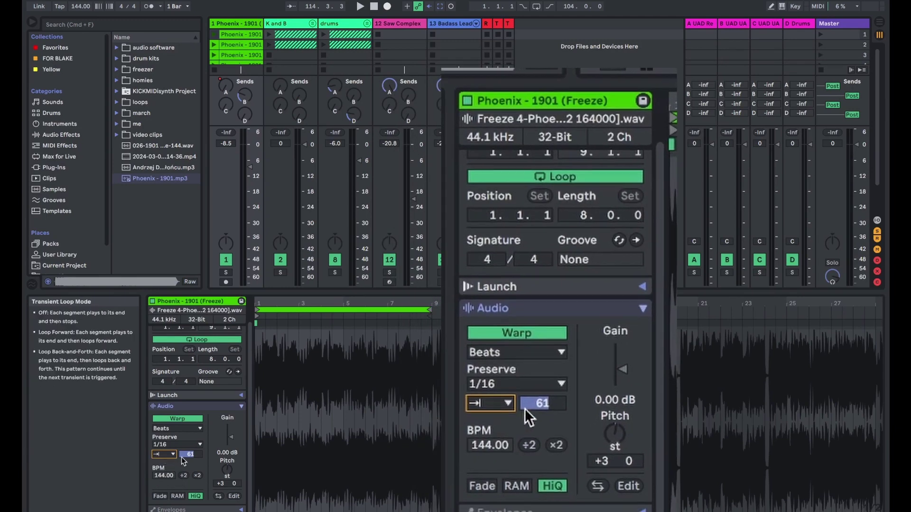
{"action": "key", "text": "space"}
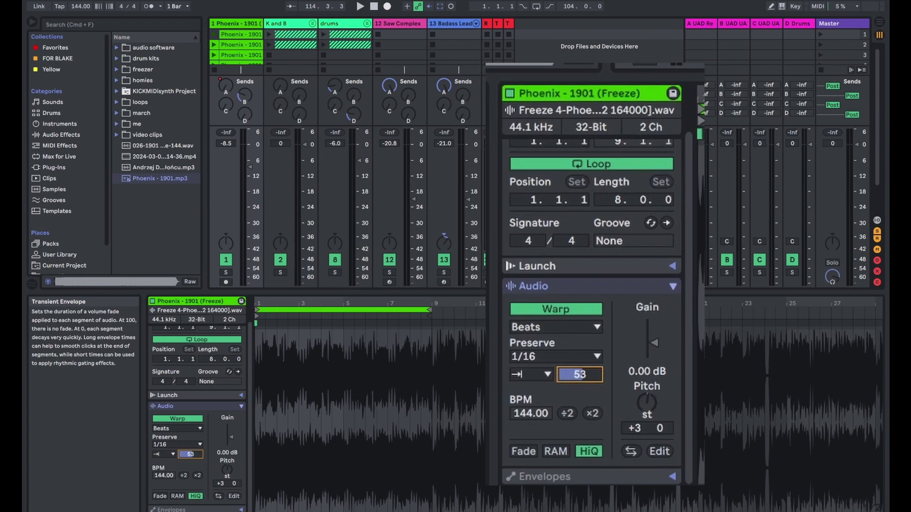
{"action": "key", "text": "shift+Tab"}
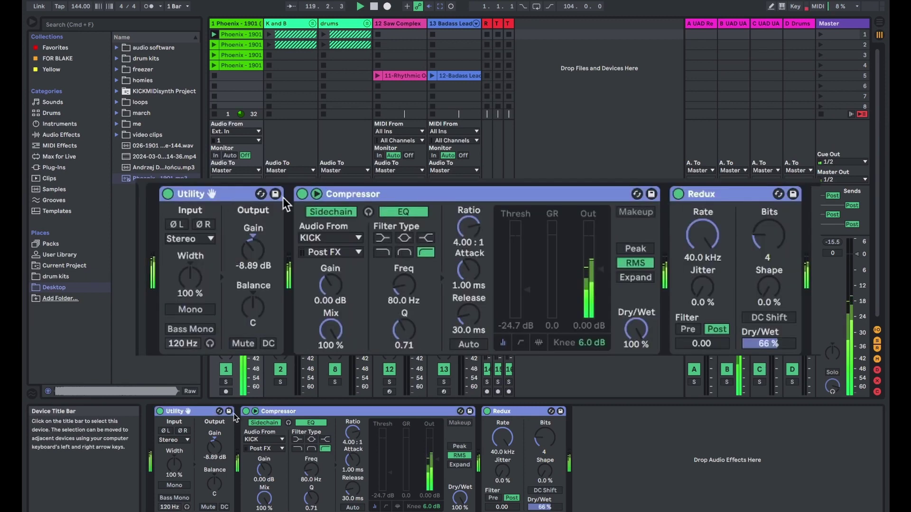
Step: Bypass and re-enable the Compressor to compare the dry sample, then launch the scene 2 Phoenix clip
{"action": "left_click", "coordinate": [303, 193]}
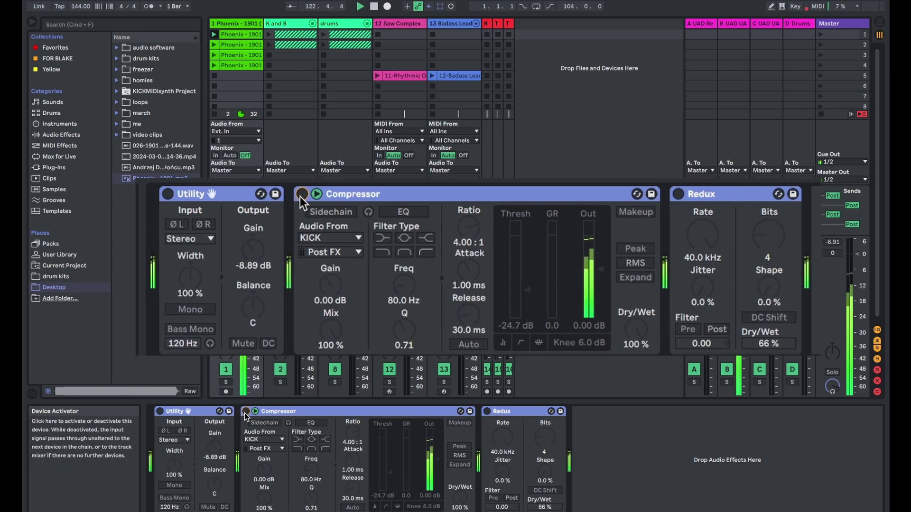
{"action": "left_click", "coordinate": [301, 194]}
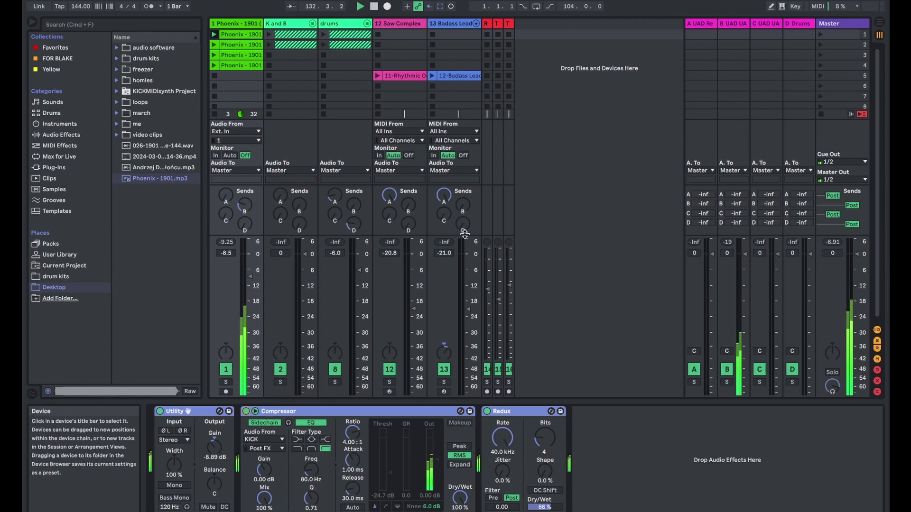
{"action": "left_click", "coordinate": [214, 44]}
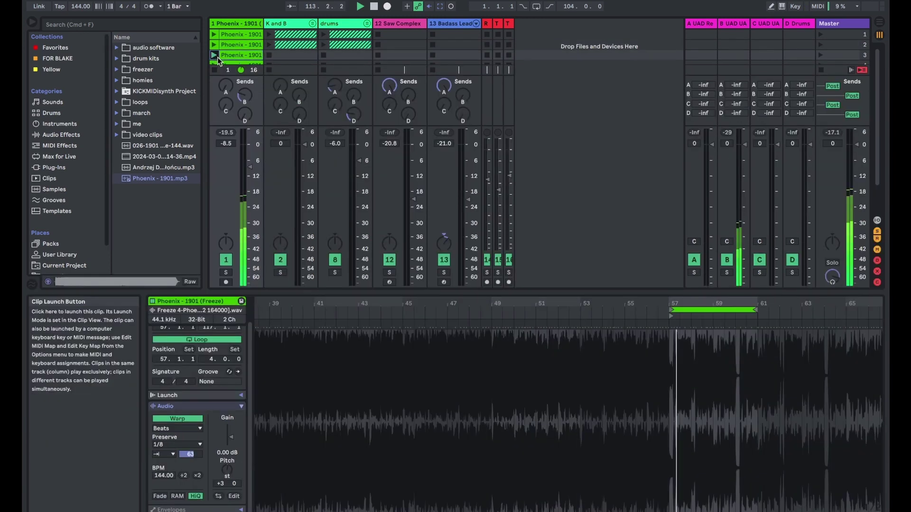
Step: Launch the Phoenix clips in scenes 3 and 4 in turn
{"action": "left_click", "coordinate": [217, 56]}
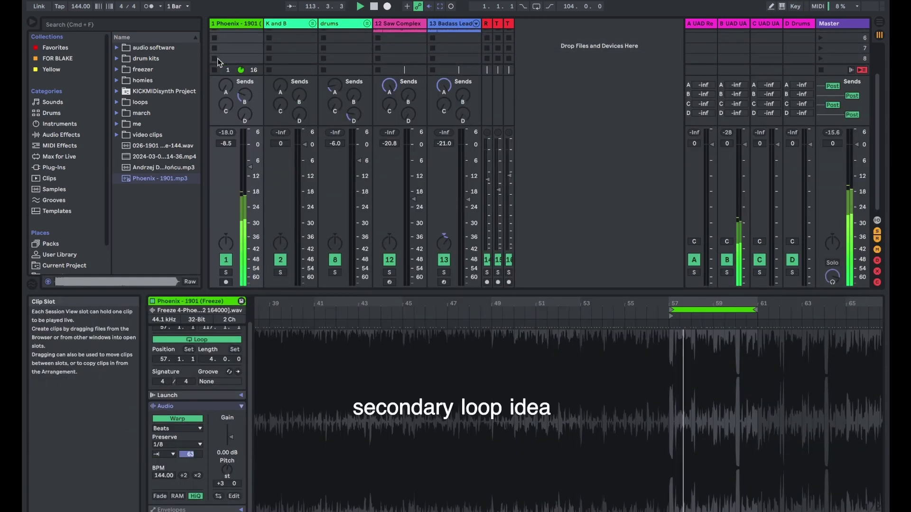
{"action": "scroll", "coordinate": [217, 59], "scroll_direction": "down", "scroll_amount": 1}
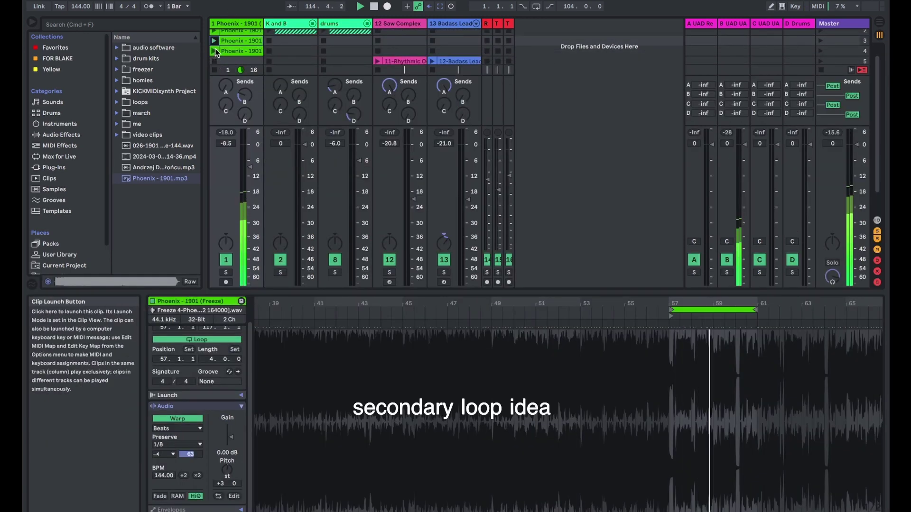
{"action": "left_click", "coordinate": [216, 51]}
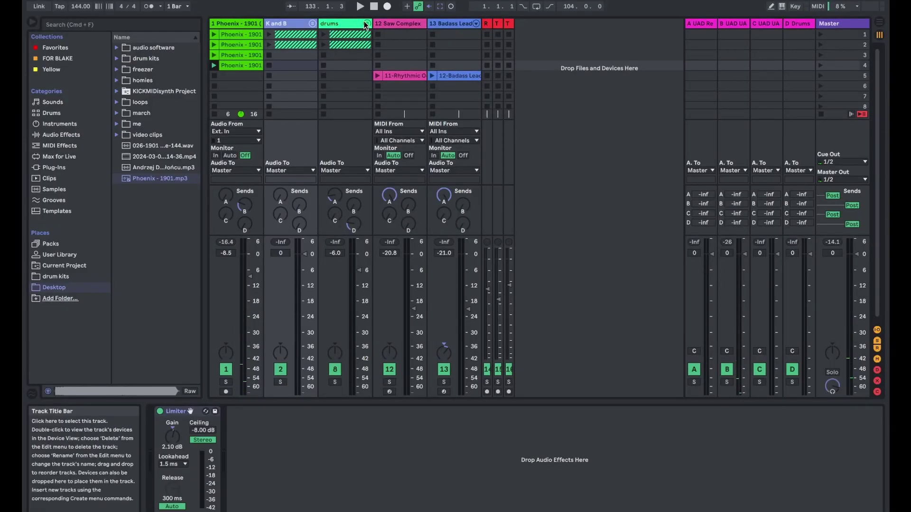
Step: Unfold the K and B group, select the bass group, and launch its first-row clips
{"action": "left_click", "coordinate": [311, 24]}
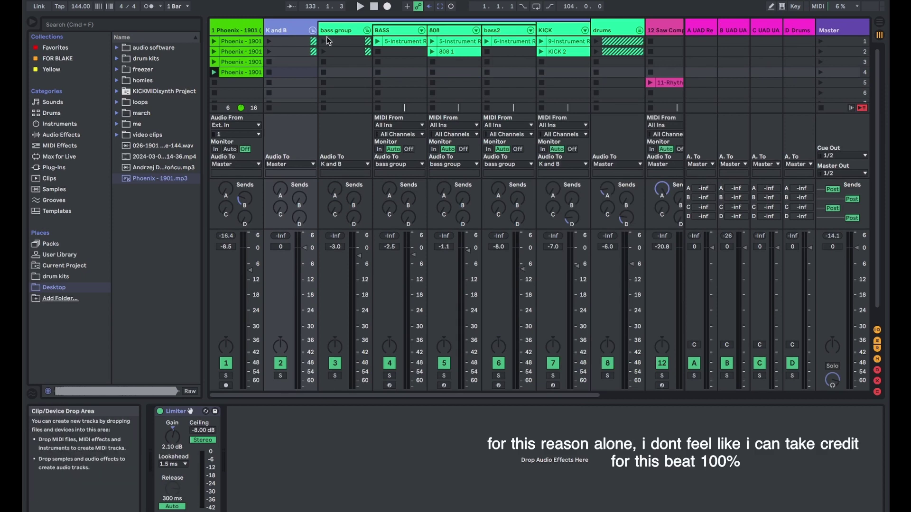
{"action": "left_click", "coordinate": [322, 42]}
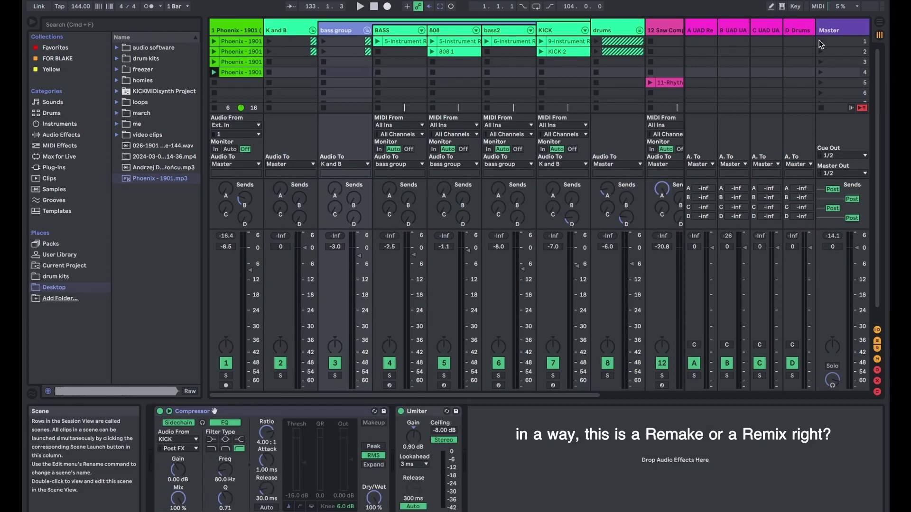
{"action": "left_click", "coordinate": [325, 41]}
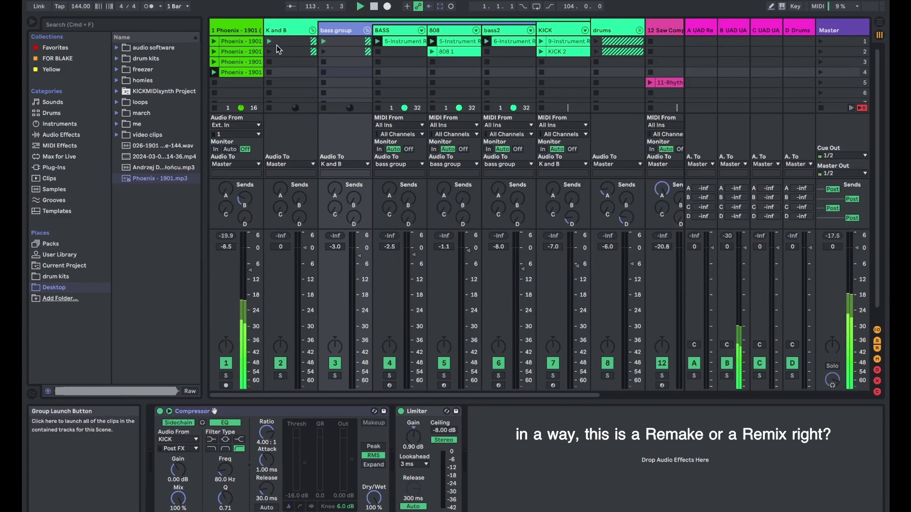
{"action": "left_click", "coordinate": [287, 88]}
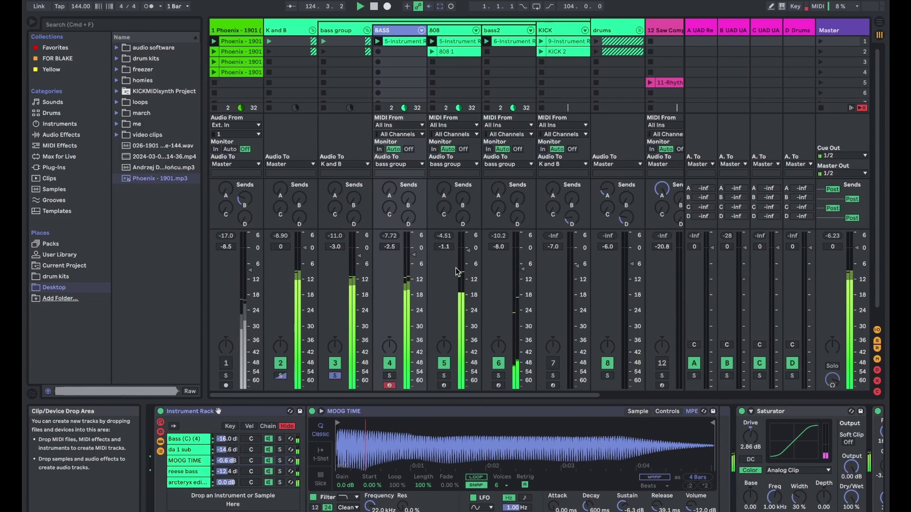
Step: Solo BASS and audition the Bass (C) (4), da 1 sub, MOOG TIME and reese bass layers individually
{"action": "left_click", "coordinate": [388, 378]}
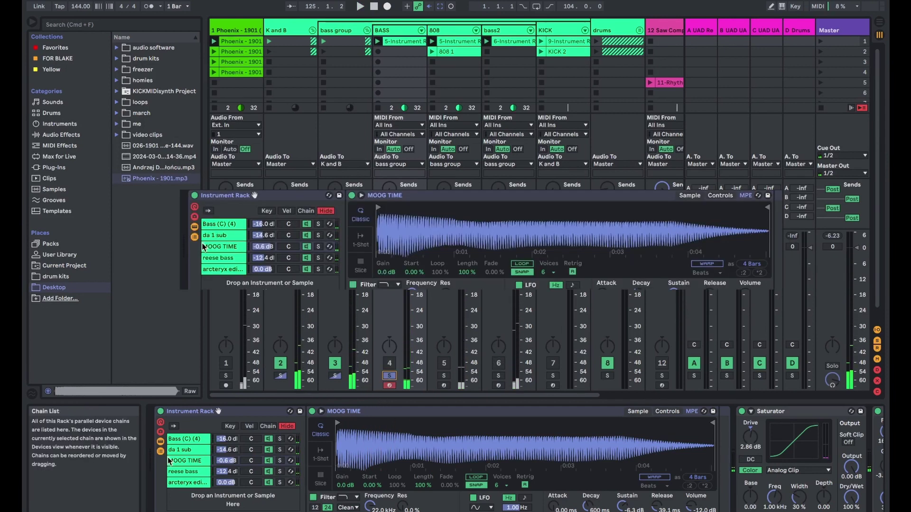
{"action": "left_click", "coordinate": [318, 224]}
{"action": "left_click", "coordinate": [319, 236]}
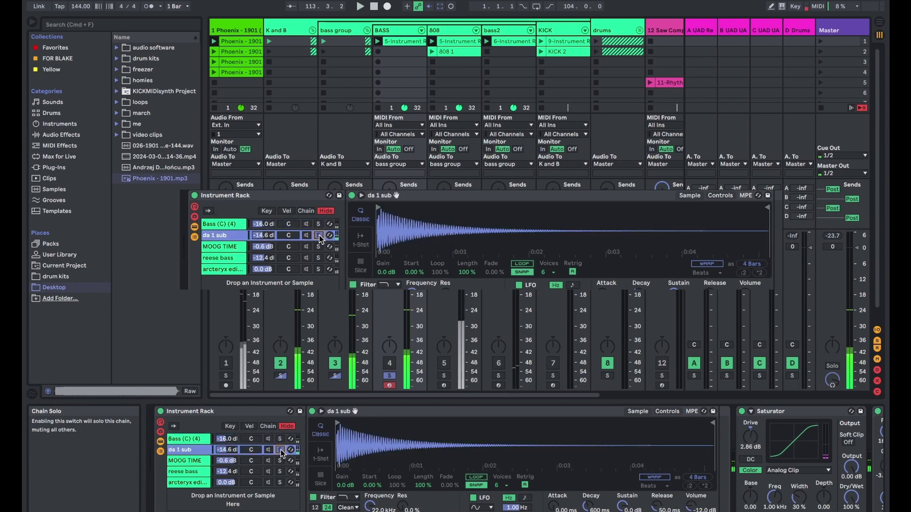
{"action": "left_click", "coordinate": [318, 247]}
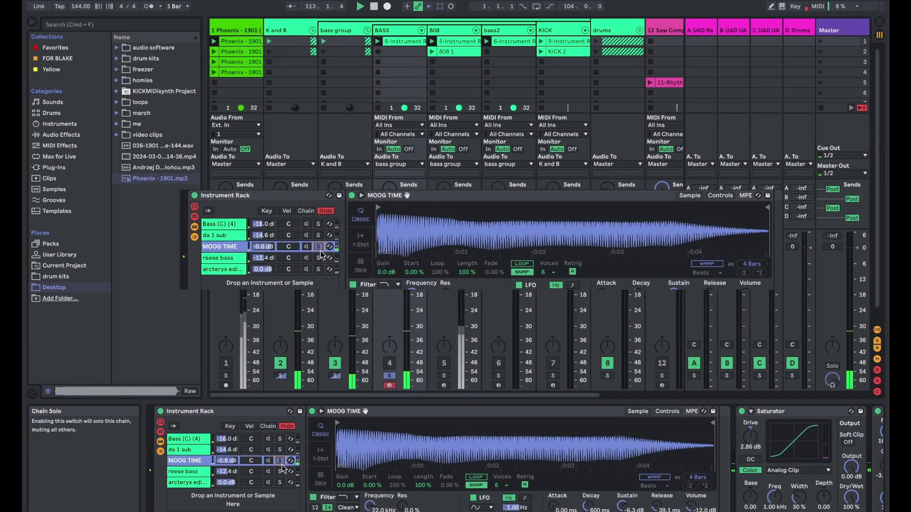
{"action": "left_click", "coordinate": [318, 257]}
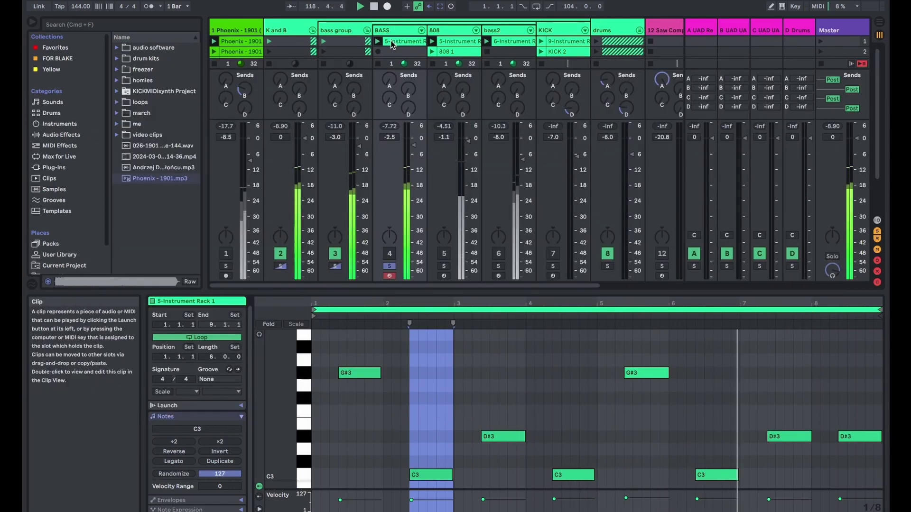
Step: Solo the 808 track and bring up its clip
{"action": "left_click", "coordinate": [392, 44]}
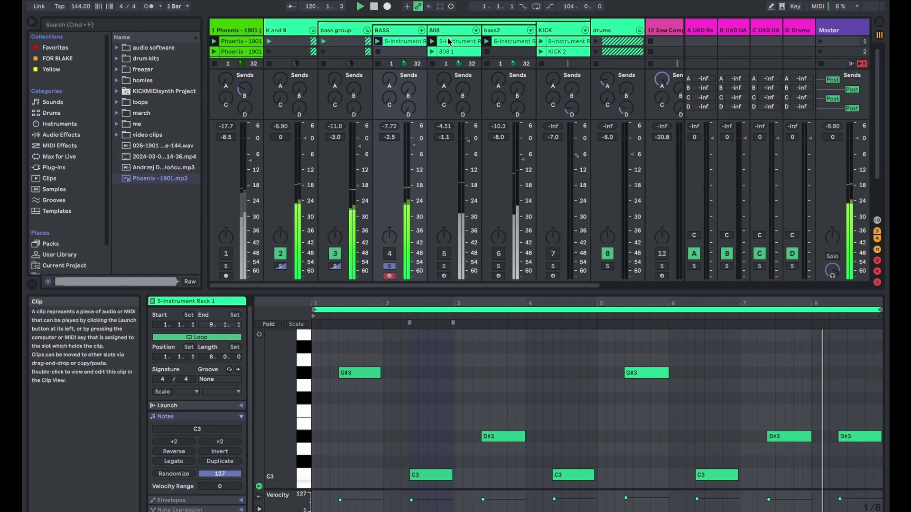
{"action": "left_click", "coordinate": [444, 266]}
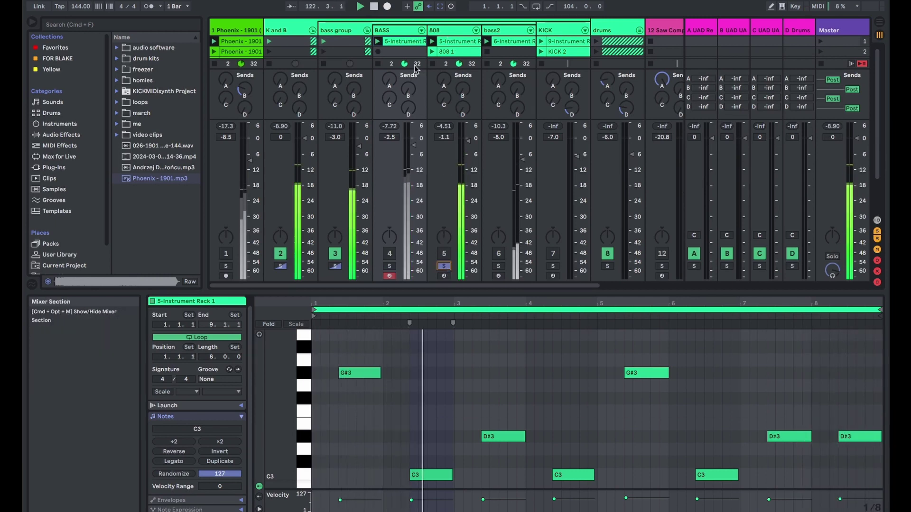
{"action": "left_click", "coordinate": [442, 42]}
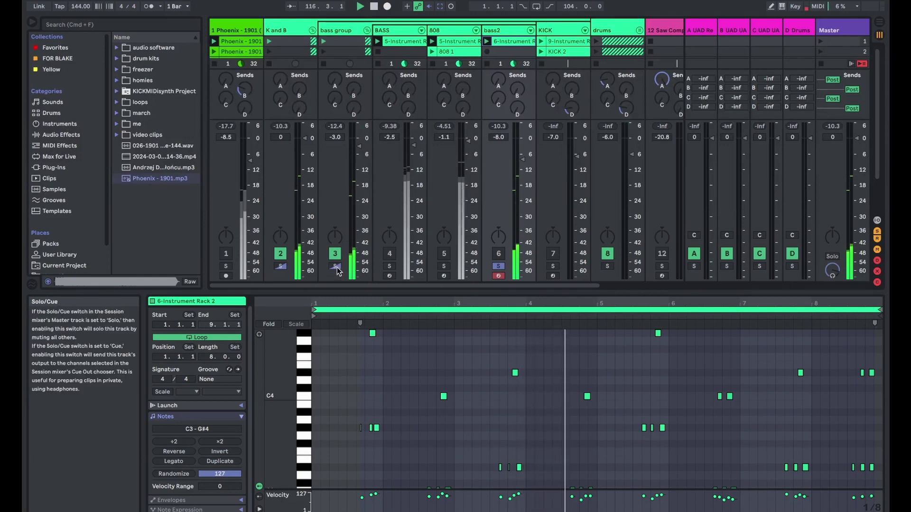
Step: Reactivate the BASS and 808 tracks, then select the bass2 track
{"action": "left_click", "coordinate": [390, 253]}
{"action": "left_click", "coordinate": [440, 253]}
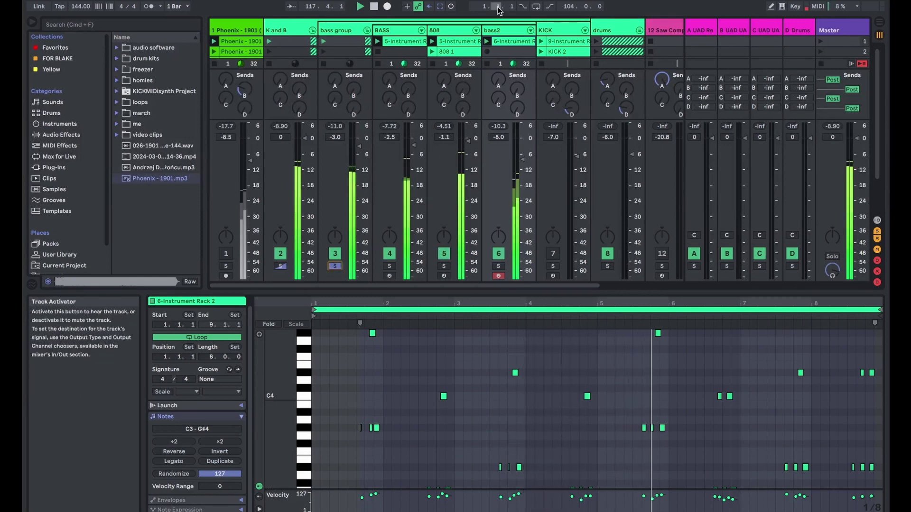
{"action": "left_click", "coordinate": [506, 30]}
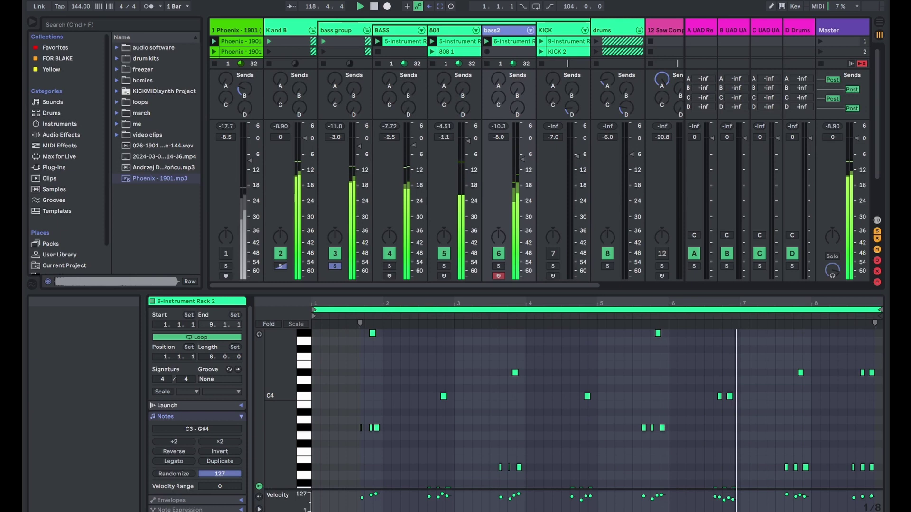
Step: Show bass2's devices and I/O, solo it to compare Erosion bypassed and on, then unsolo
{"action": "key", "text": "shift+Tab"}
{"action": "key", "text": "super+alt+i"}
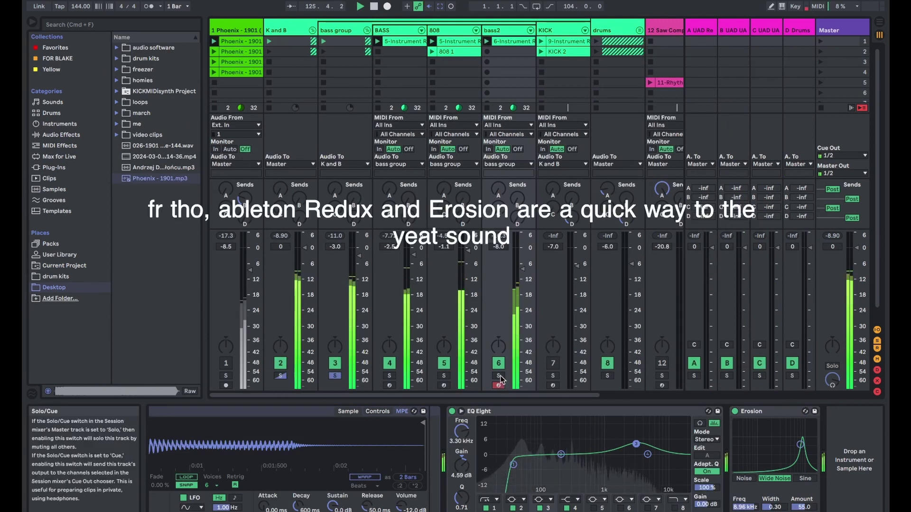
{"action": "left_click", "coordinate": [499, 376]}
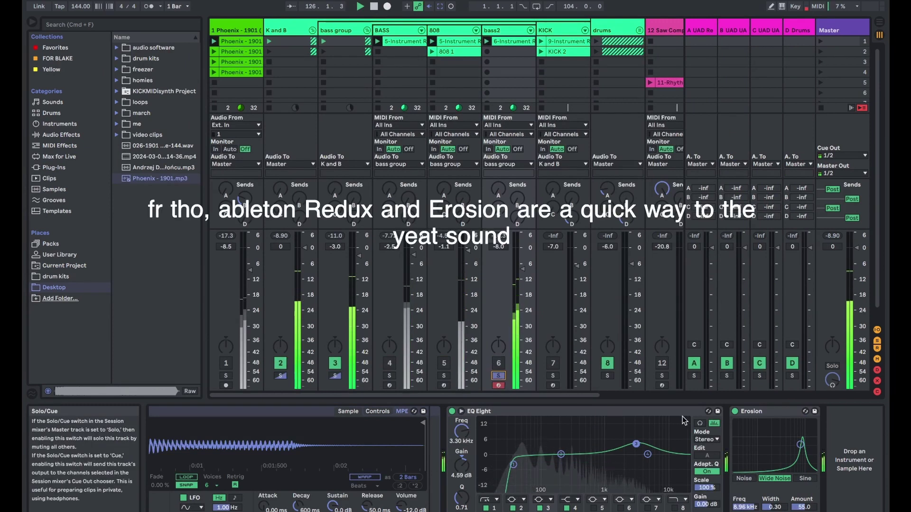
{"action": "left_click", "coordinate": [736, 412]}
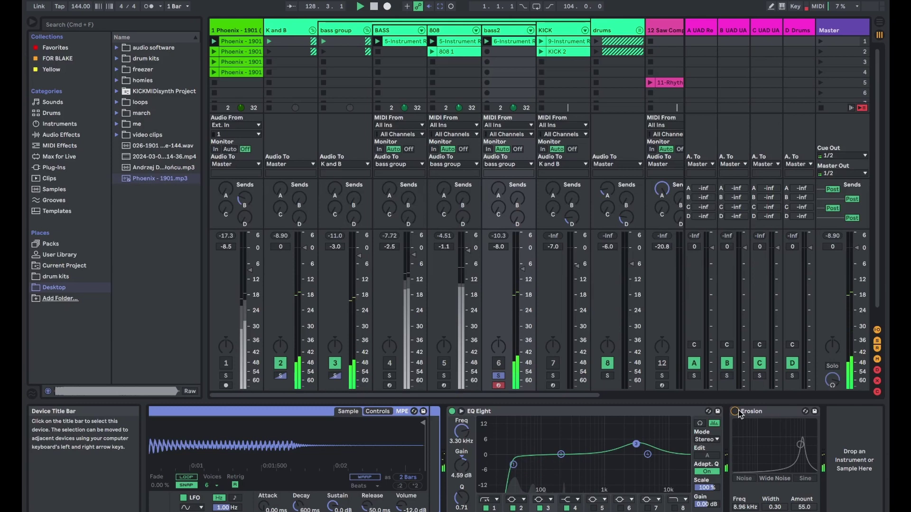
{"action": "left_click", "coordinate": [735, 412]}
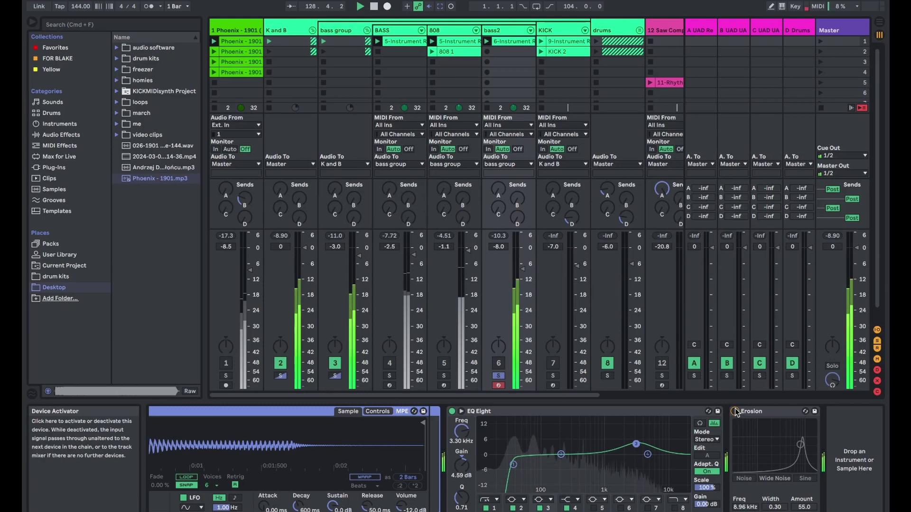
{"action": "left_click", "coordinate": [498, 376]}
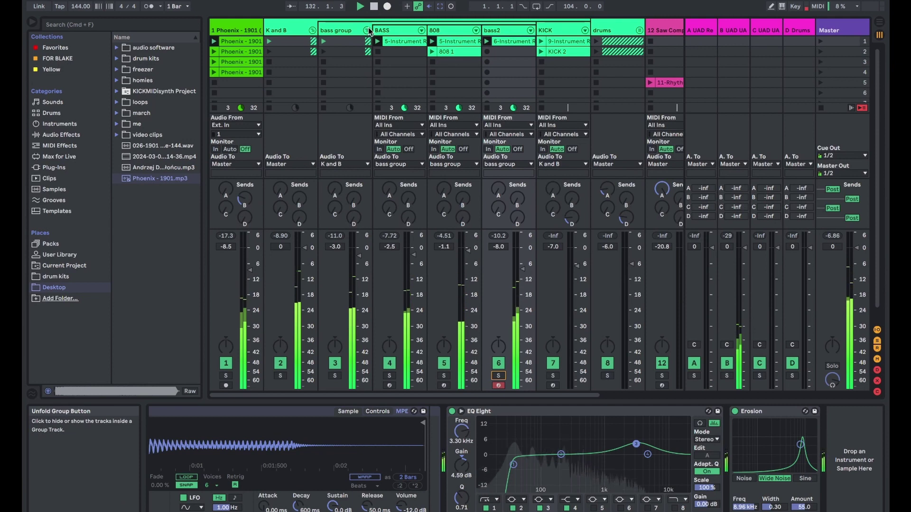
Step: Fold the bass group, unfold the drums group, and select track 9 to show Hit 1 Distorted
{"action": "left_click", "coordinate": [367, 29]}
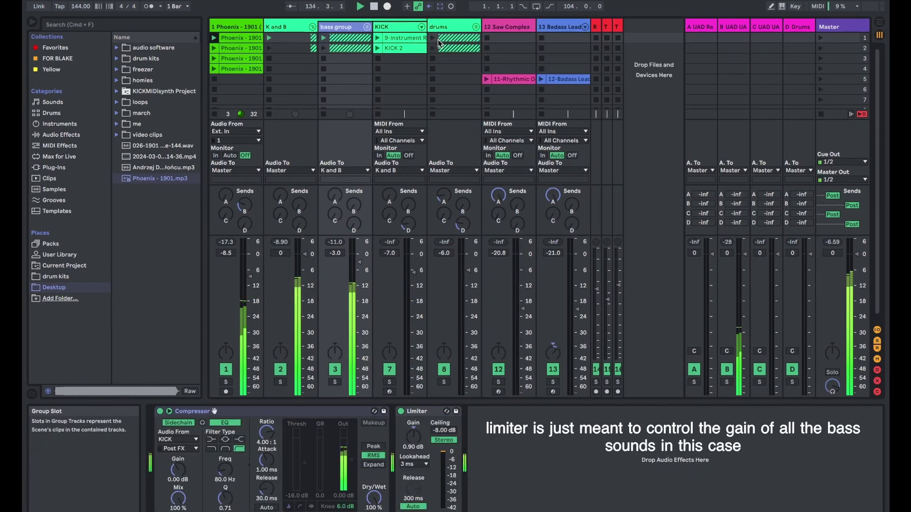
{"action": "left_click", "coordinate": [476, 30]}
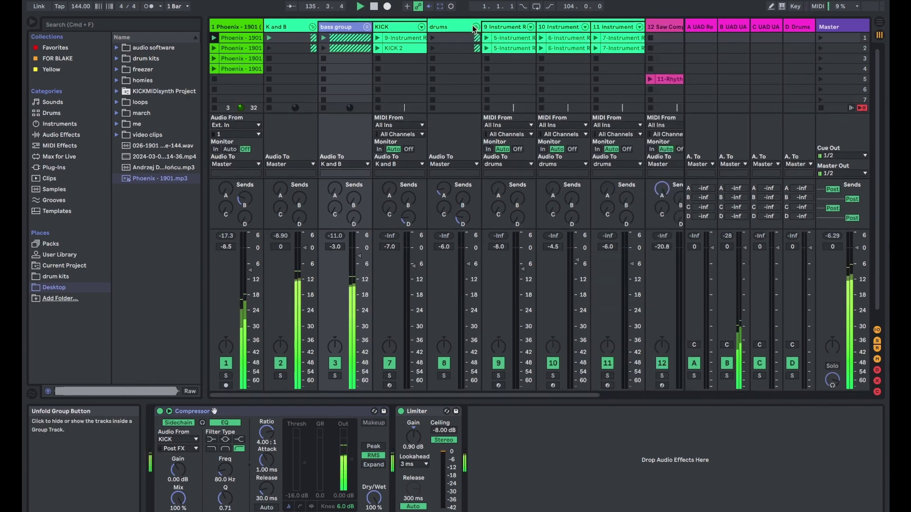
{"action": "left_click", "coordinate": [506, 40]}
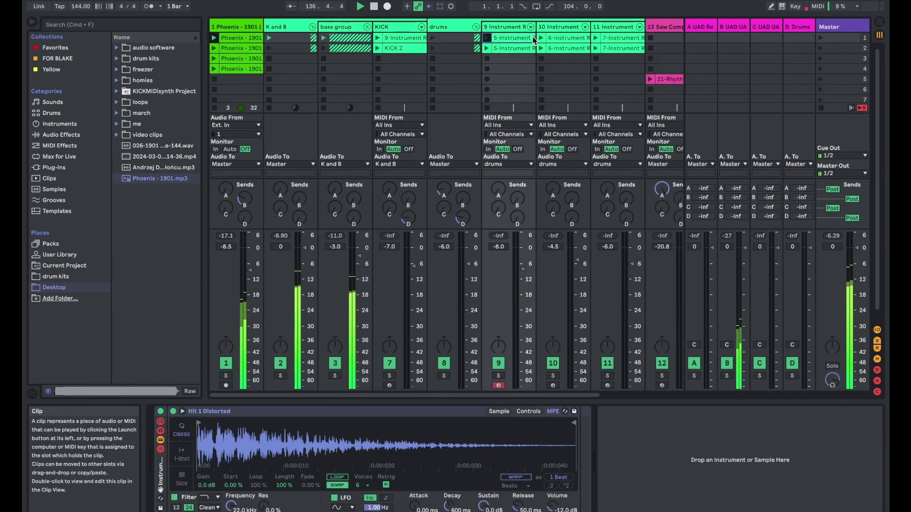
{"action": "left_click", "coordinate": [517, 30]}
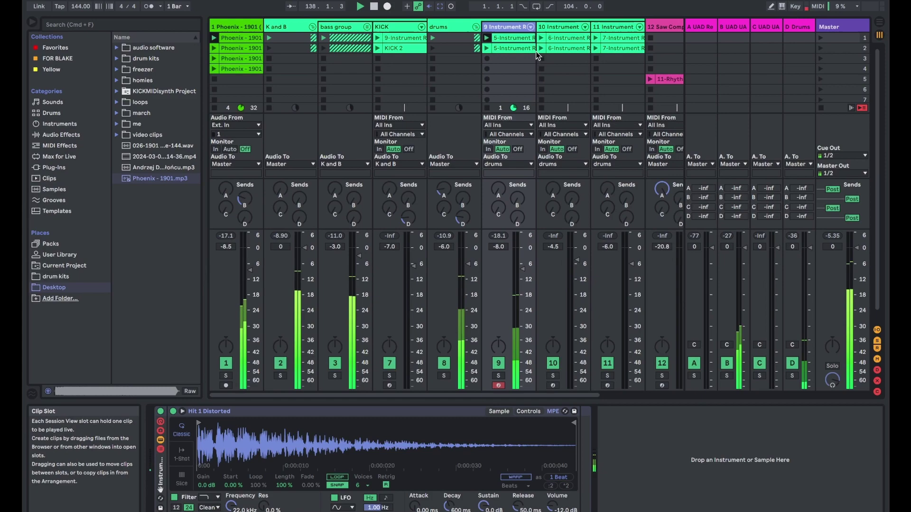
Step: Audition the boxing snare, chop_snare and !!uzi snare 1 chains, then view the Open Hat 65 notes
{"action": "key", "text": "shift+Tab"}
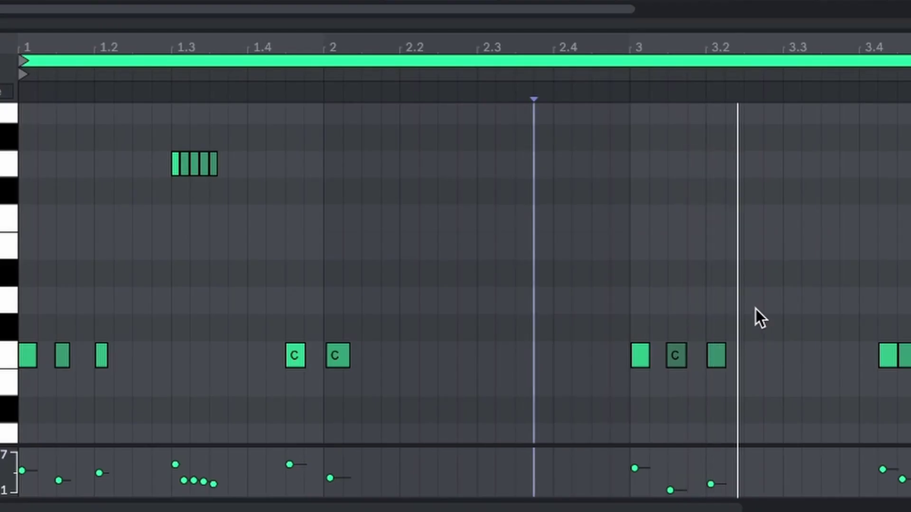
{"action": "left_click", "coordinate": [567, 38]}
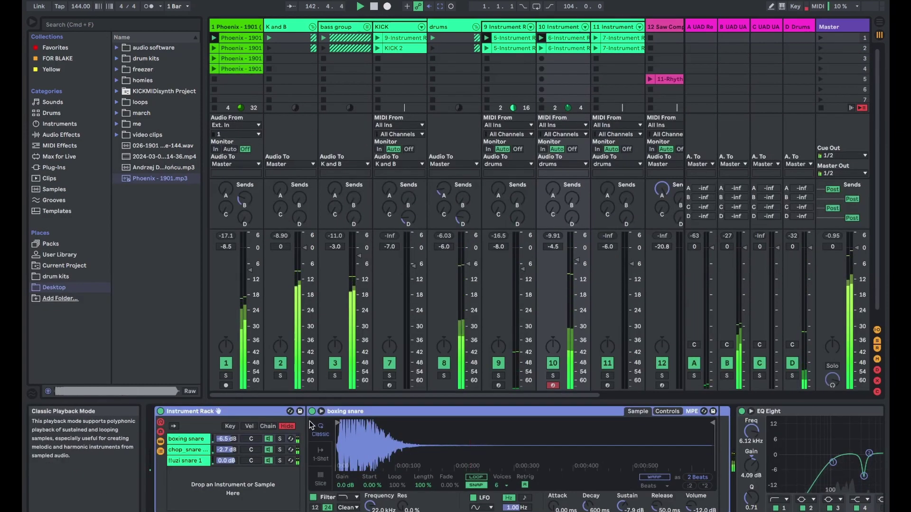
{"action": "left_click", "coordinate": [279, 439]}
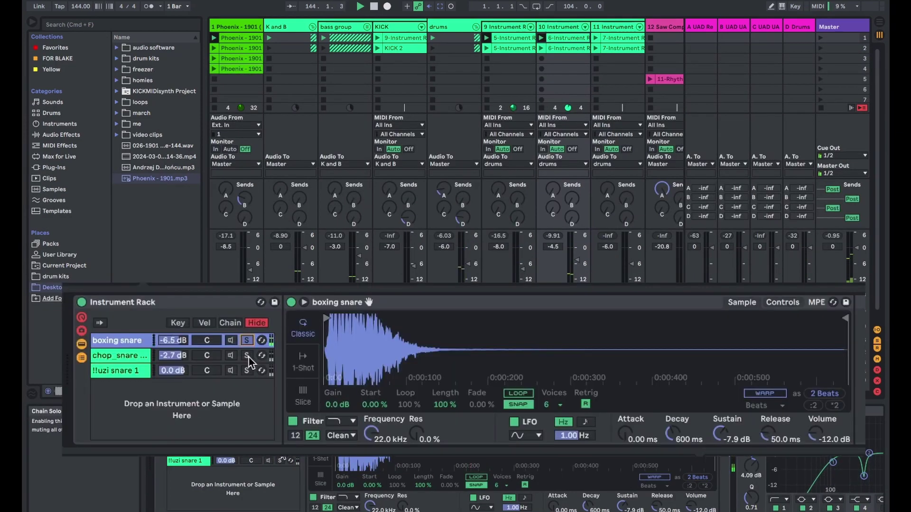
{"action": "left_click", "coordinate": [280, 449]}
{"action": "left_click", "coordinate": [280, 460]}
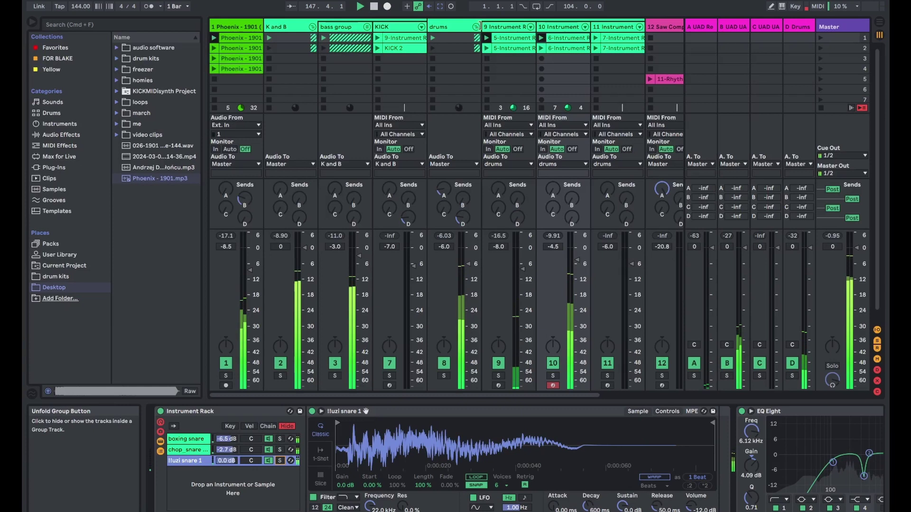
{"action": "left_click", "coordinate": [612, 26]}
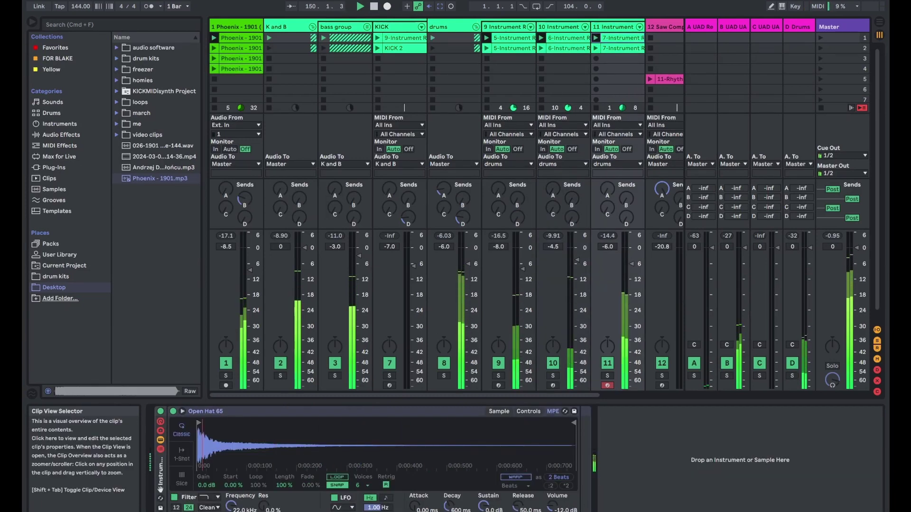
{"action": "left_click", "coordinate": [160, 474]}
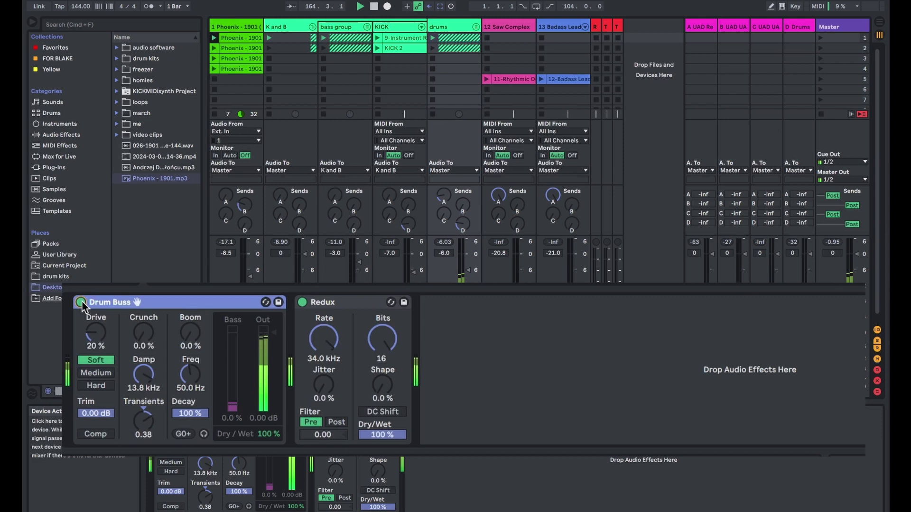
{"action": "left_click", "coordinate": [159, 411]}
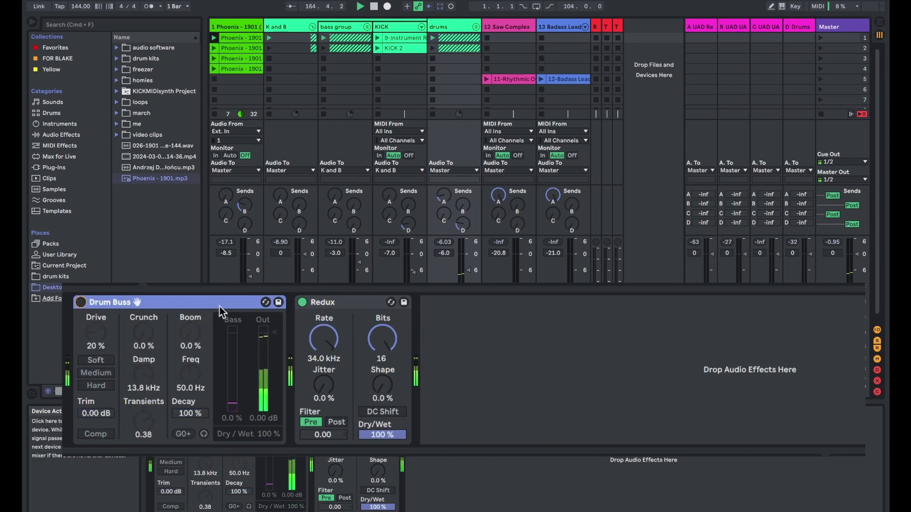
{"action": "left_click", "coordinate": [304, 303]}
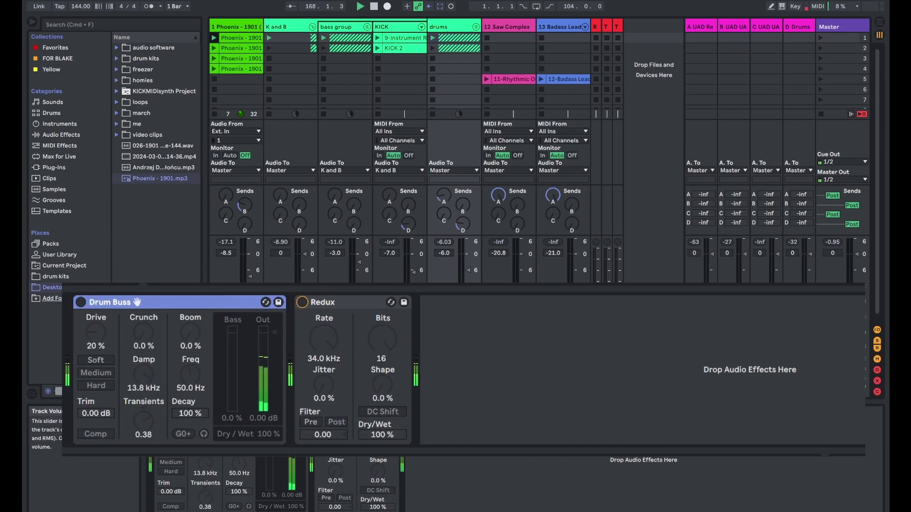
{"action": "left_click", "coordinate": [303, 302]}
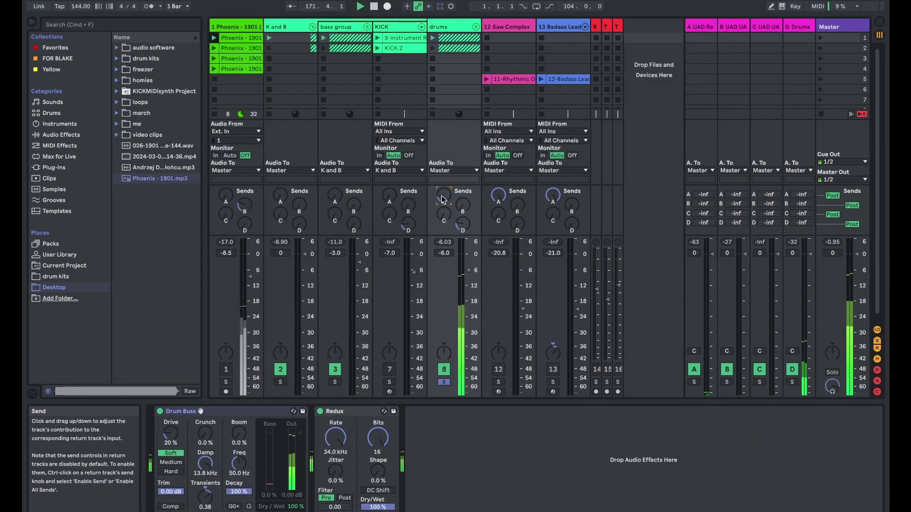
{"action": "left_click", "coordinate": [696, 27]}
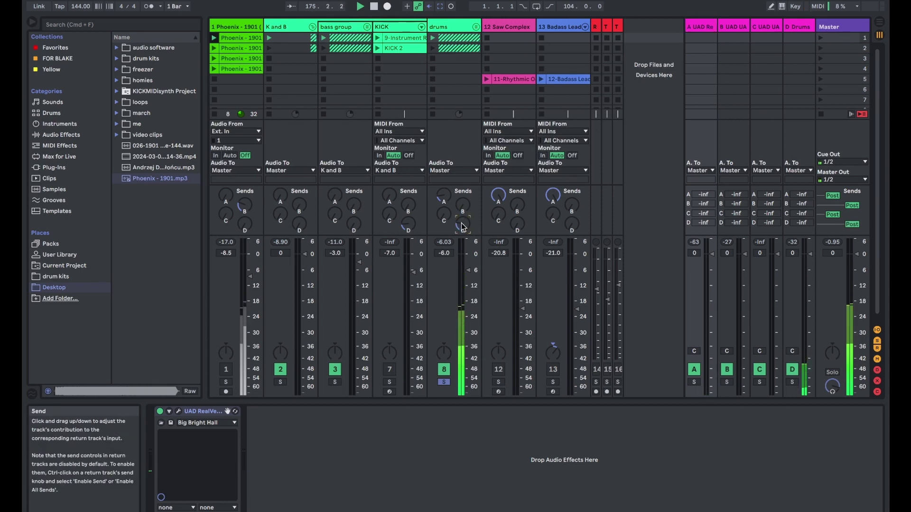
{"action": "left_click", "coordinate": [800, 27]}
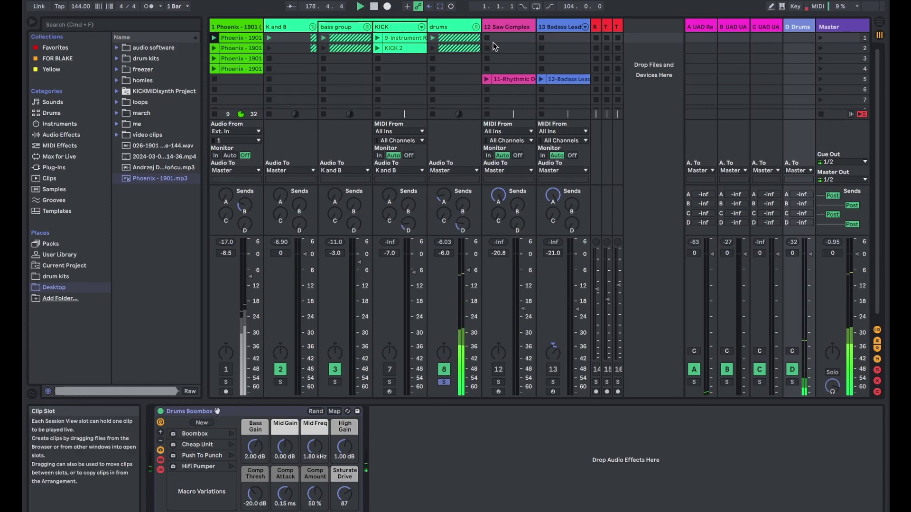
{"action": "left_click", "coordinate": [454, 29]}
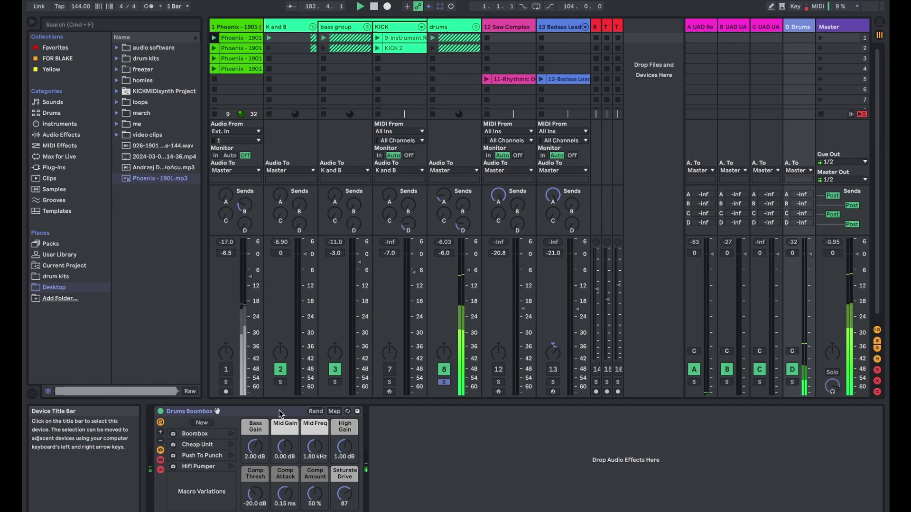
{"action": "left_click", "coordinate": [205, 416]}
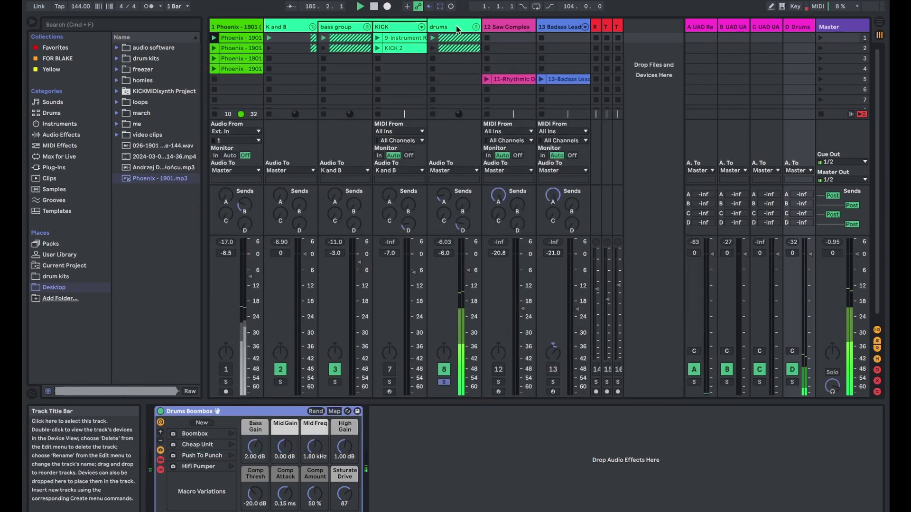
Step: Play the beat with the KICK clip showing, enable KICK's Overdrive, and fold K and B
{"action": "left_click", "coordinate": [389, 386]}
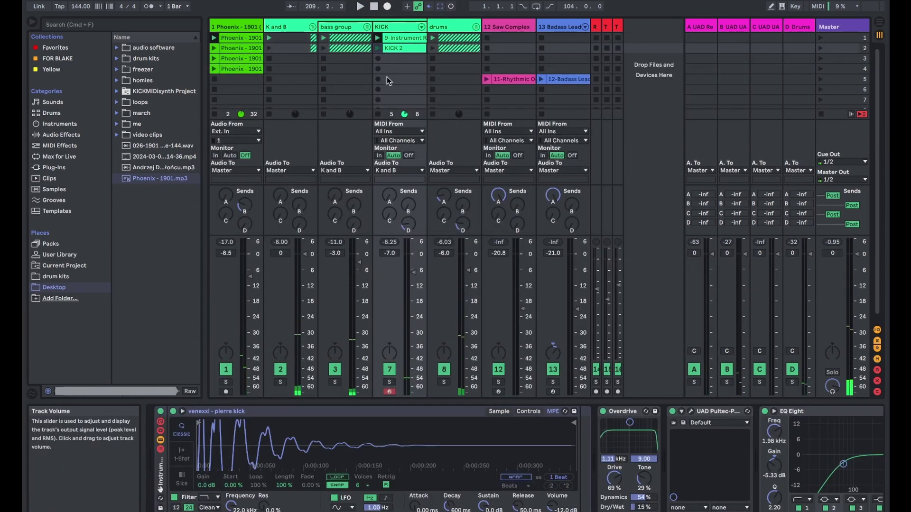
{"action": "key", "text": "space"}
{"action": "key", "text": "shift+Tab"}
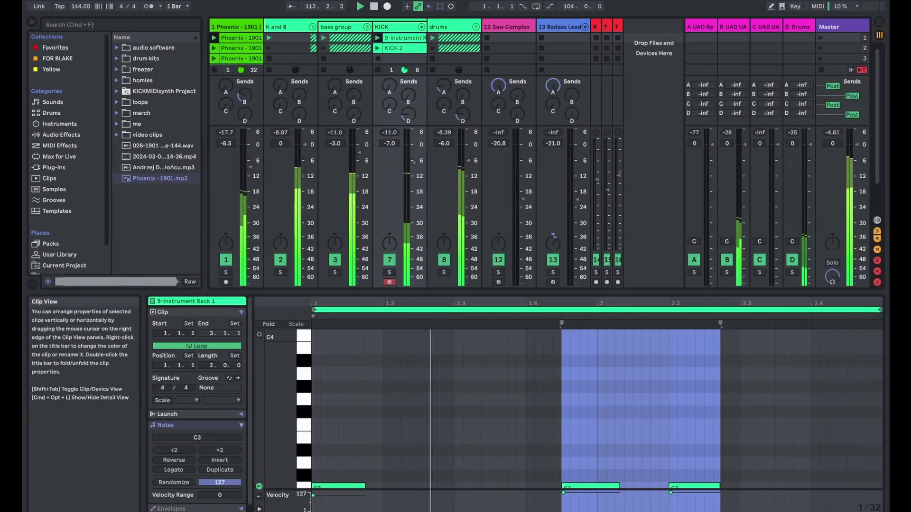
{"action": "scroll", "coordinate": [786, 355], "scroll_direction": "down", "scroll_amount": 5}
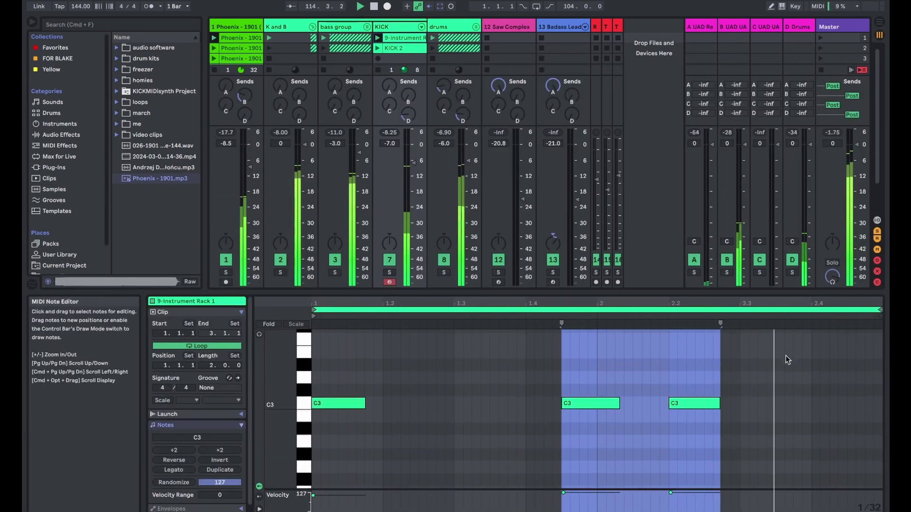
{"action": "scroll", "coordinate": [786, 355], "scroll_direction": "up", "scroll_amount": 3}
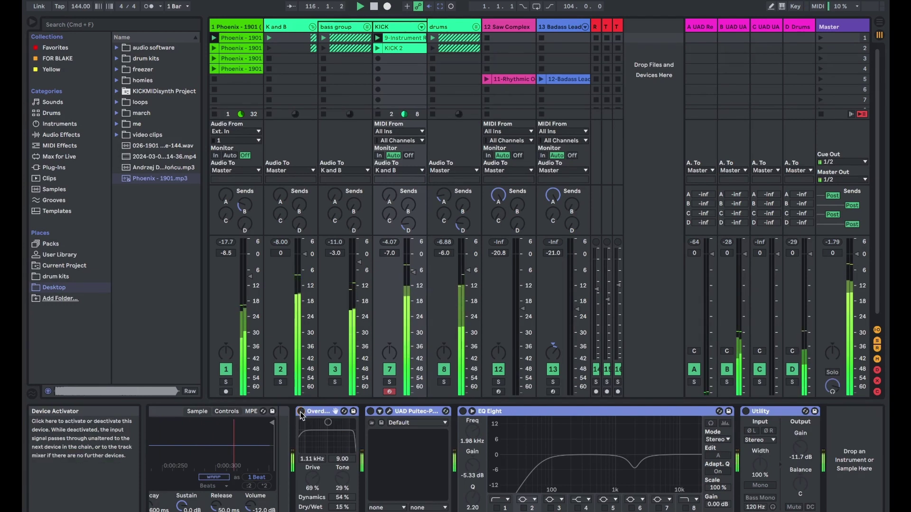
{"action": "left_click", "coordinate": [301, 412]}
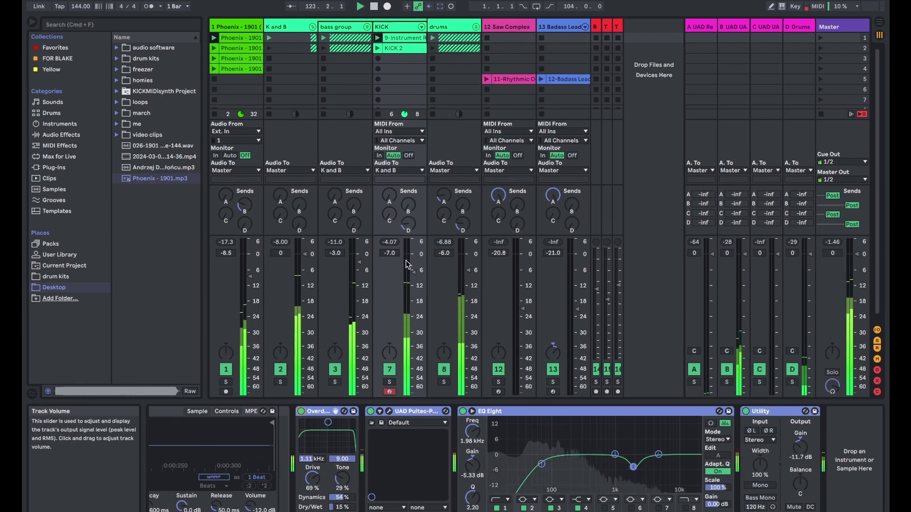
{"action": "left_click", "coordinate": [312, 27]}
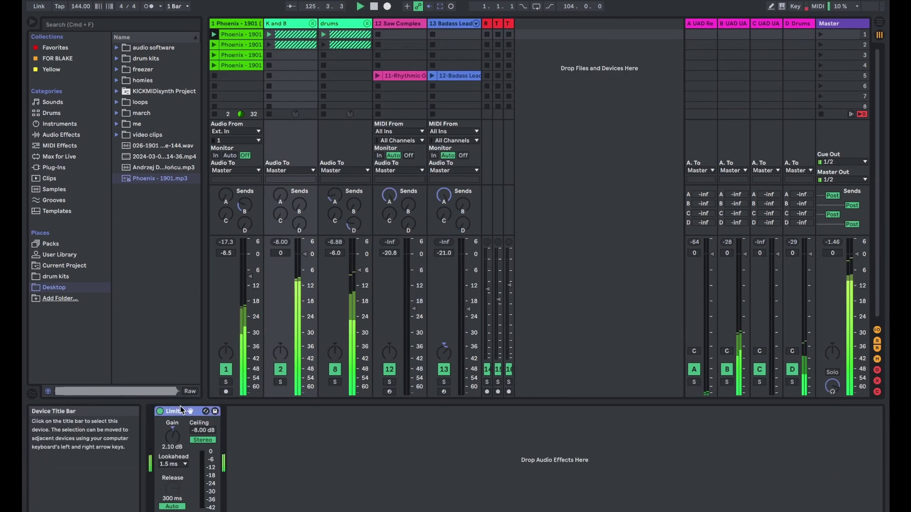
Step: Unfold the K and B group and its bass group to show BASS, 808 and bass2
{"action": "left_click", "coordinate": [291, 25]}
{"action": "left_click", "coordinate": [311, 24]}
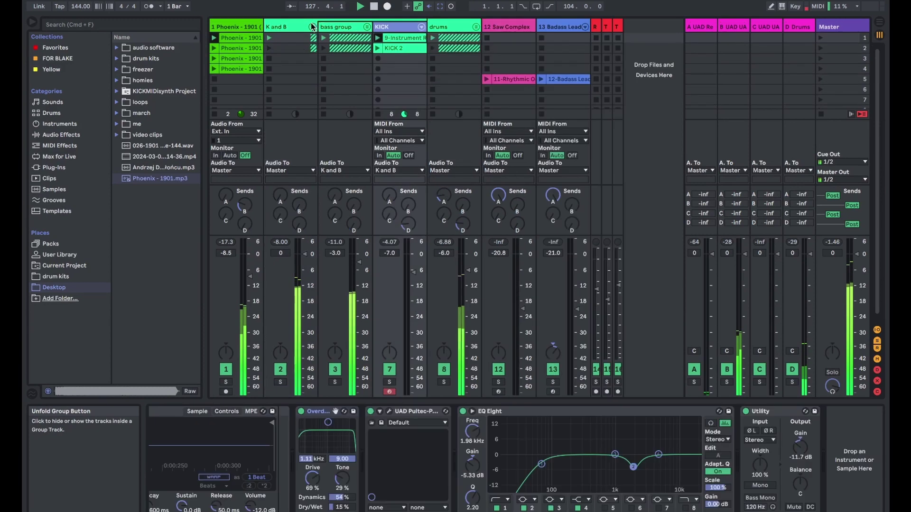
{"action": "left_click", "coordinate": [335, 27]}
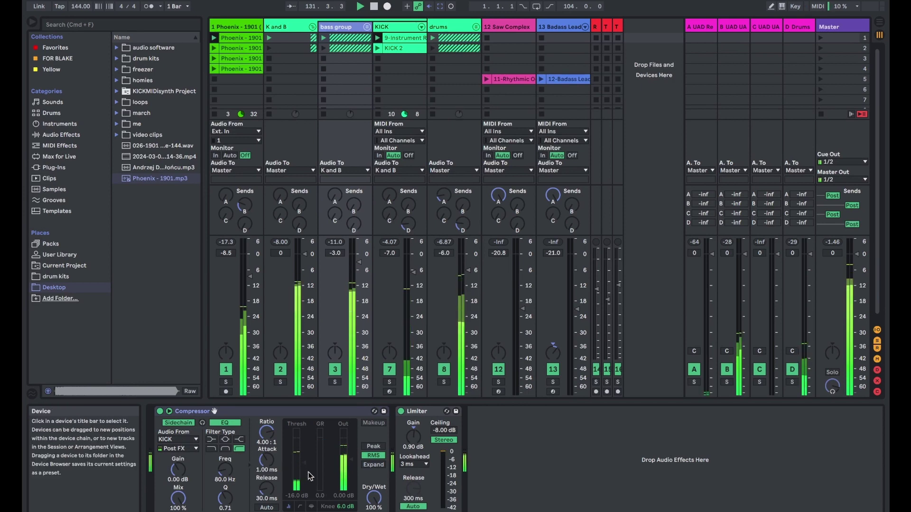
{"action": "left_click", "coordinate": [367, 27]}
{"action": "left_click", "coordinate": [393, 31]}
{"action": "left_click", "coordinate": [446, 29]}
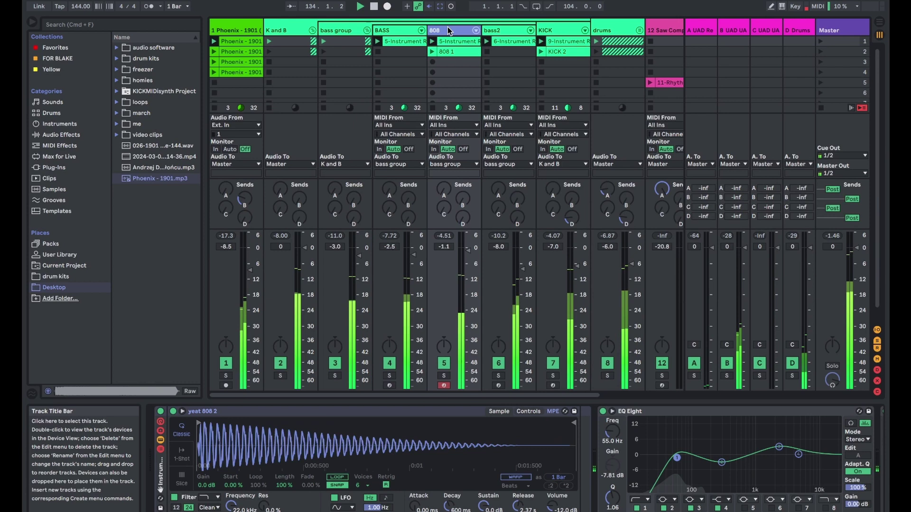
{"action": "left_click", "coordinate": [509, 35]}
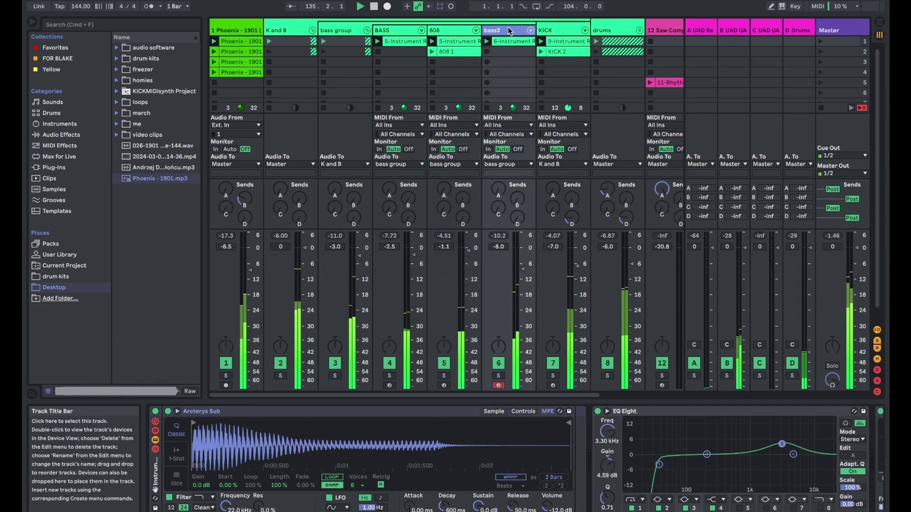
{"action": "scroll", "coordinate": [711, 455], "scroll_direction": "right", "scroll_amount": 5}
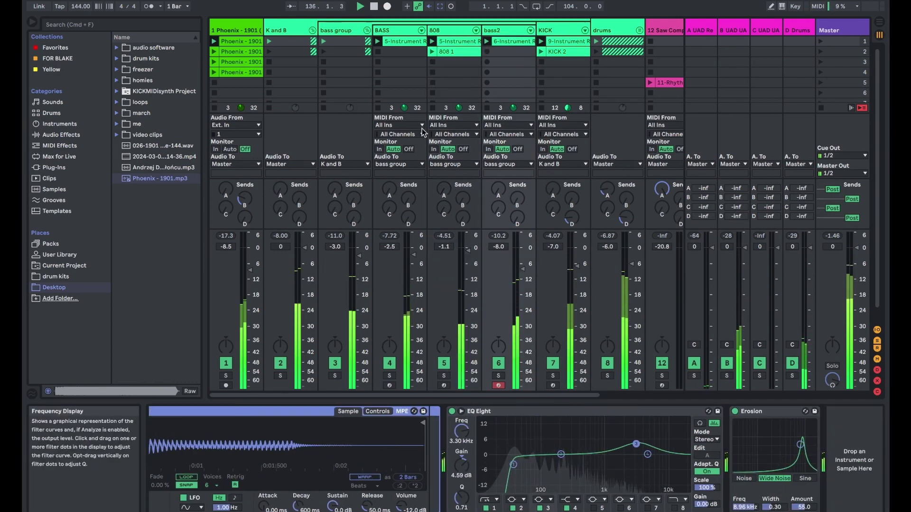
{"action": "left_click", "coordinate": [401, 26]}
{"action": "scroll", "coordinate": [541, 480], "scroll_direction": "right", "scroll_amount": 5}
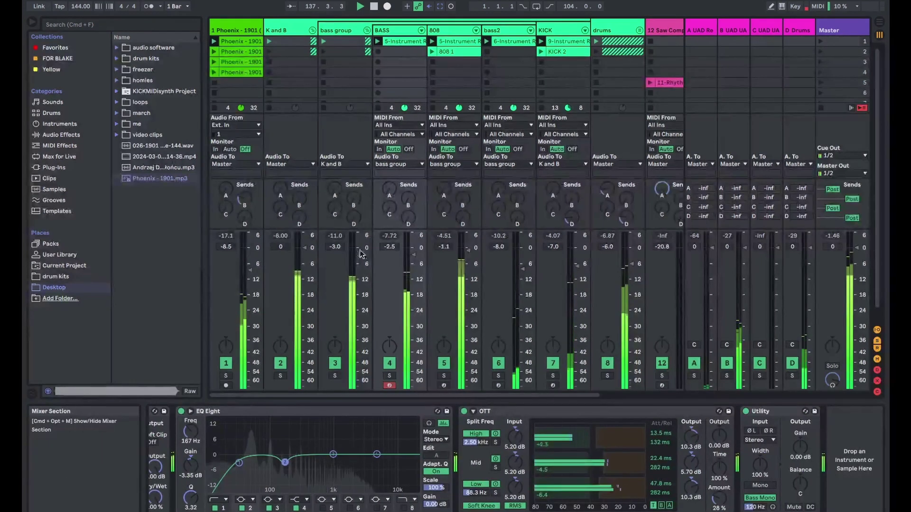
{"action": "left_click", "coordinate": [312, 30]}
{"action": "left_click", "coordinate": [235, 47]}
{"action": "key", "text": "space"}
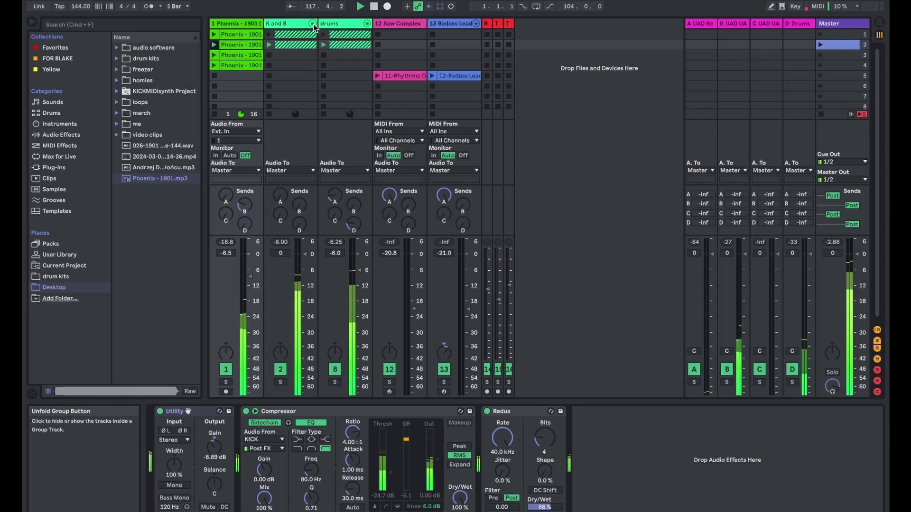
{"action": "left_click", "coordinate": [313, 24]}
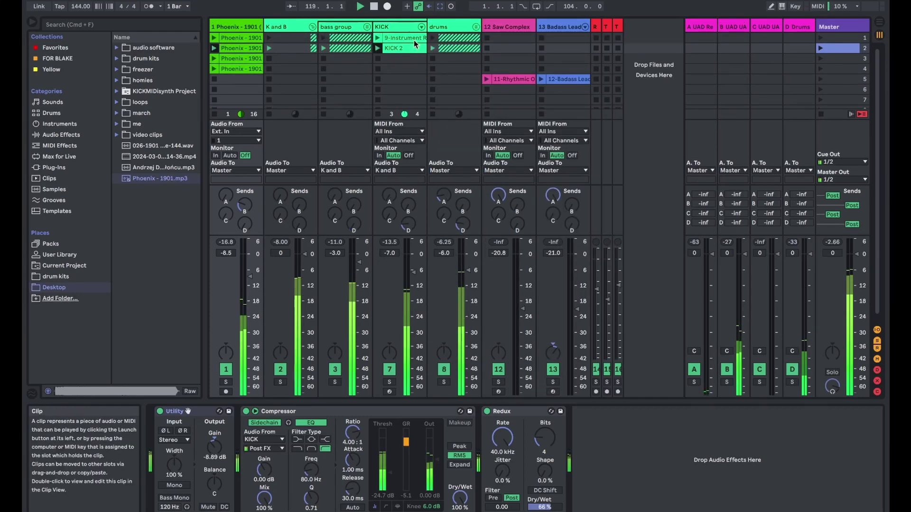
{"action": "left_click", "coordinate": [366, 27]}
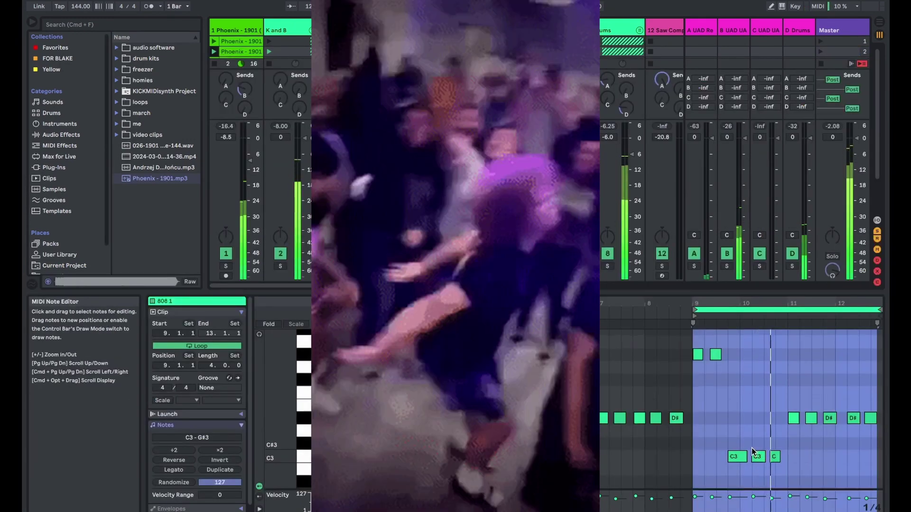
{"action": "scroll", "coordinate": [797, 451], "scroll_direction": "down", "scroll_amount": 1}
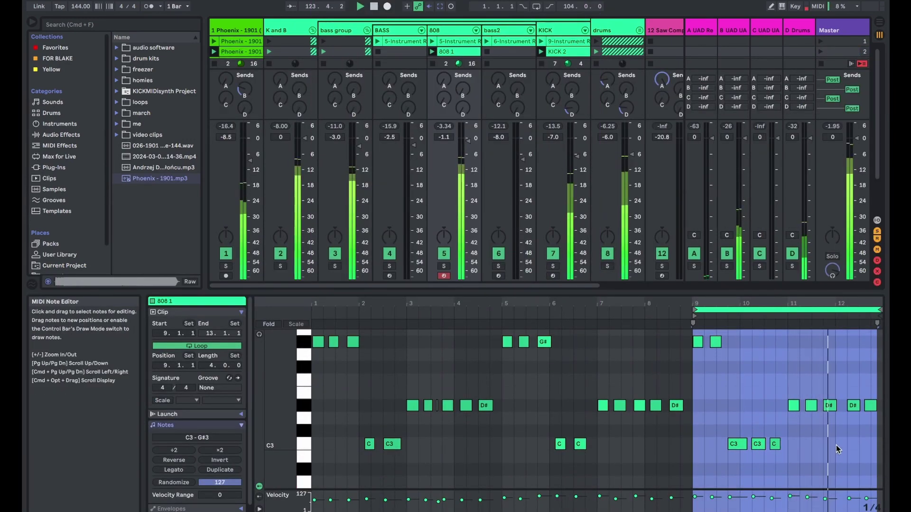
{"action": "key", "text": "z"}
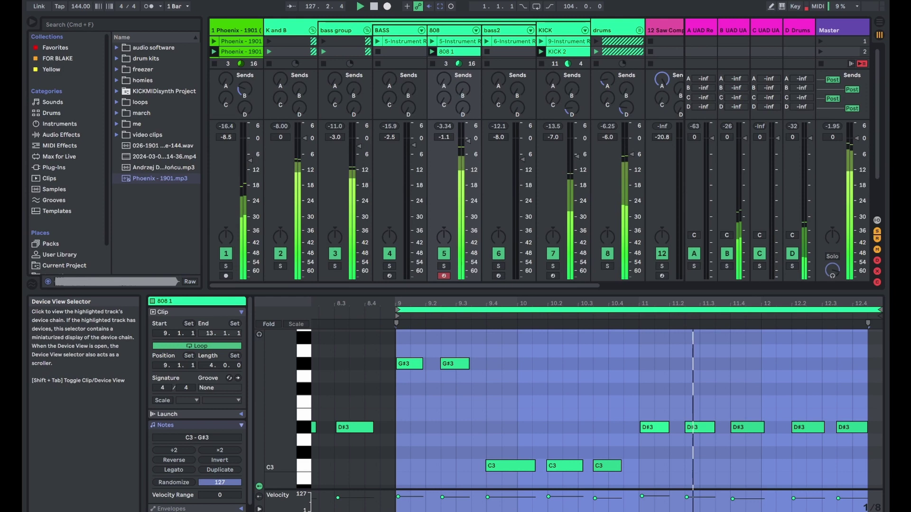
{"action": "key", "text": "shift+Tab"}
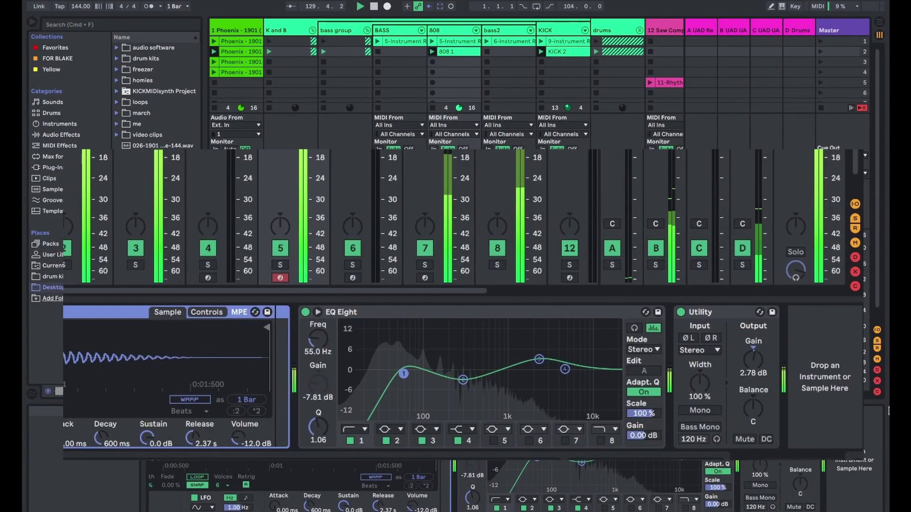
{"action": "scroll", "coordinate": [413, 379], "scroll_direction": "left", "scroll_amount": 5}
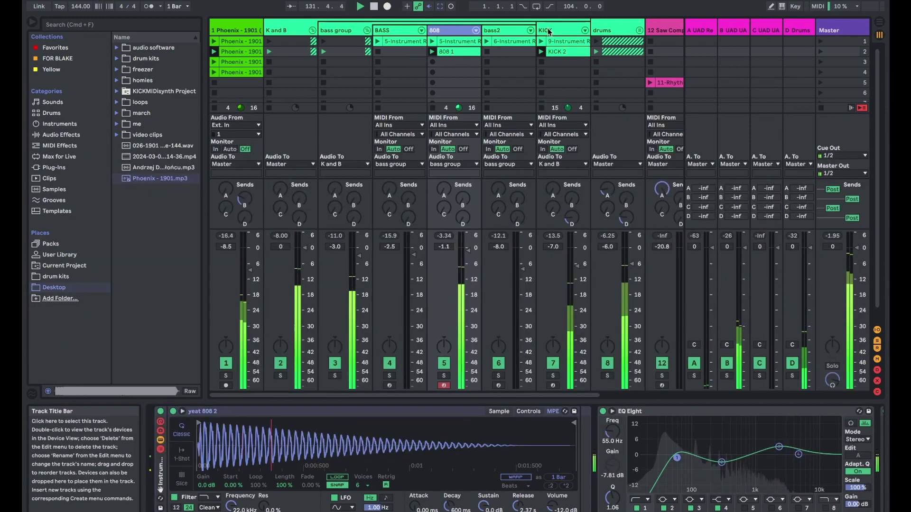
Step: Fold the bass group, unfold drums, and inspect track 9's drum hit clip and Hit 1 Distorted sampler
{"action": "left_click", "coordinate": [555, 30]}
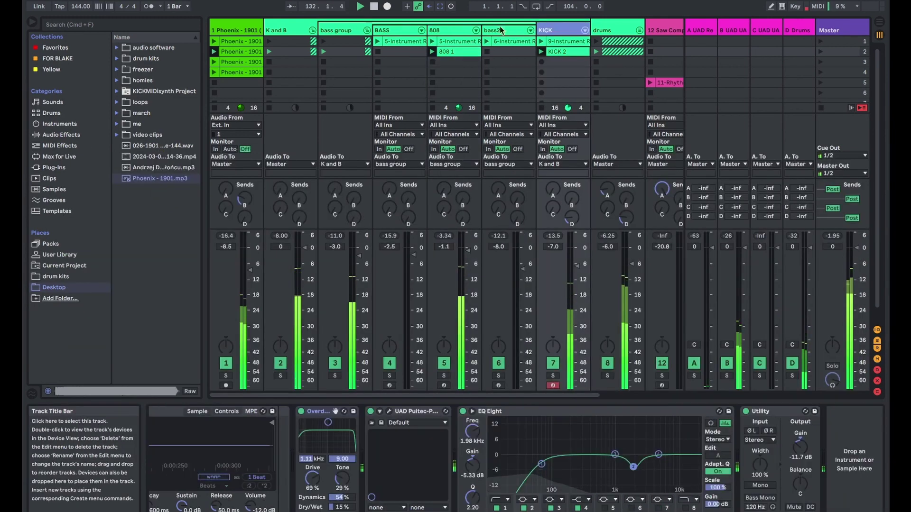
{"action": "left_click", "coordinate": [476, 30]}
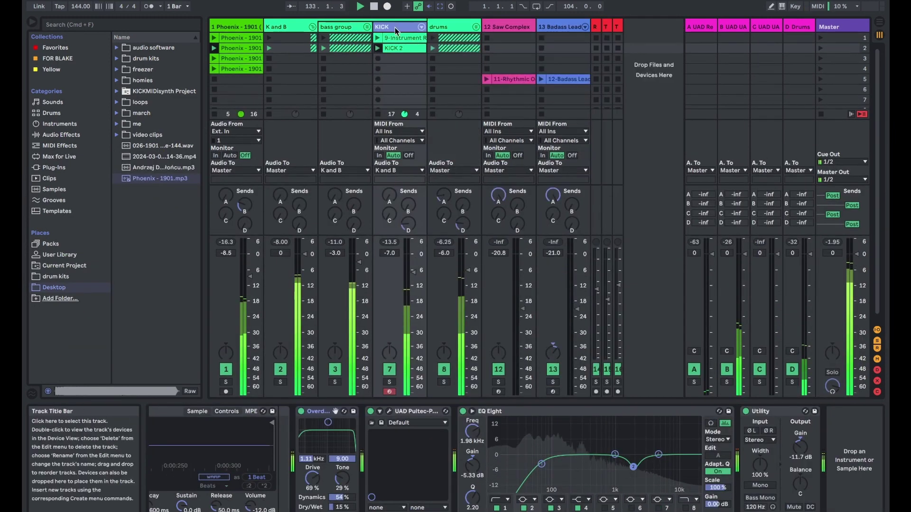
{"action": "left_click", "coordinate": [440, 26]}
{"action": "left_click", "coordinate": [476, 27]}
{"action": "left_click", "coordinate": [510, 46]}
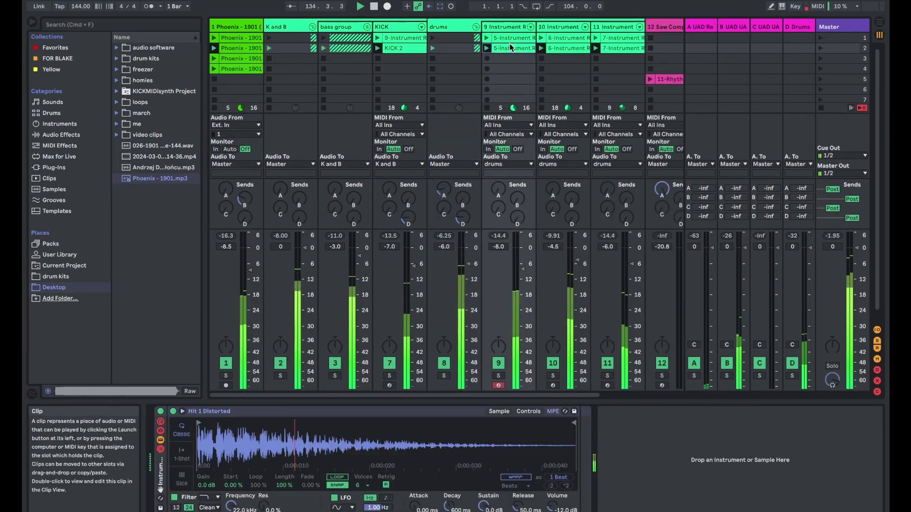
{"action": "key", "text": "shift+Tab"}
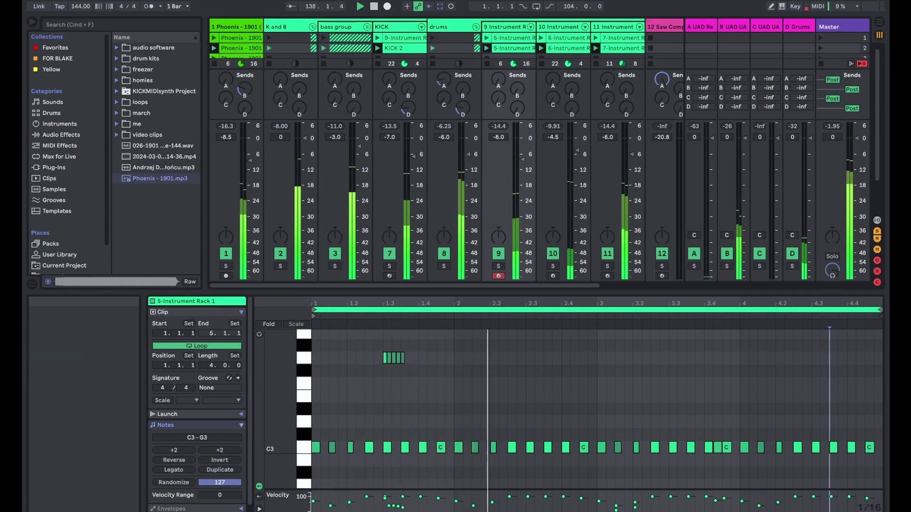
{"action": "key", "text": "shift+Tab"}
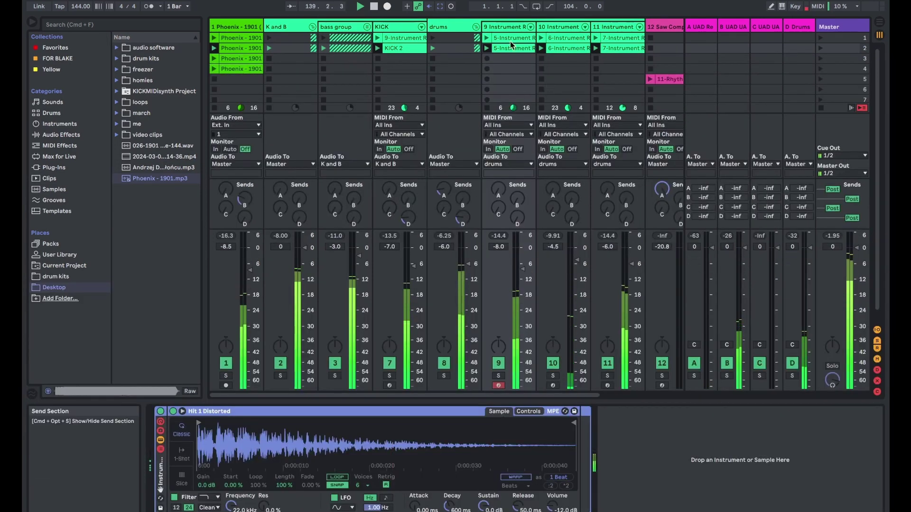
Step: Fold the drums group and show the KICK track's devices
{"action": "left_click", "coordinate": [476, 27]}
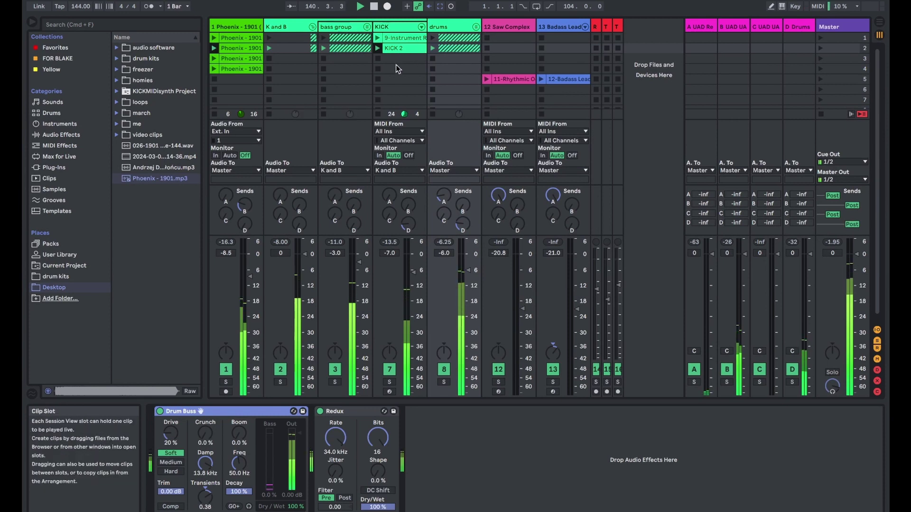
{"action": "left_click", "coordinate": [374, 51]}
{"action": "left_click", "coordinate": [377, 50]}
Step: Launch the Saw Complex and 12-Badass Lead clips and open the 11-Rhythmic Octaves Bass 1 clip
{"action": "left_click", "coordinate": [486, 79]}
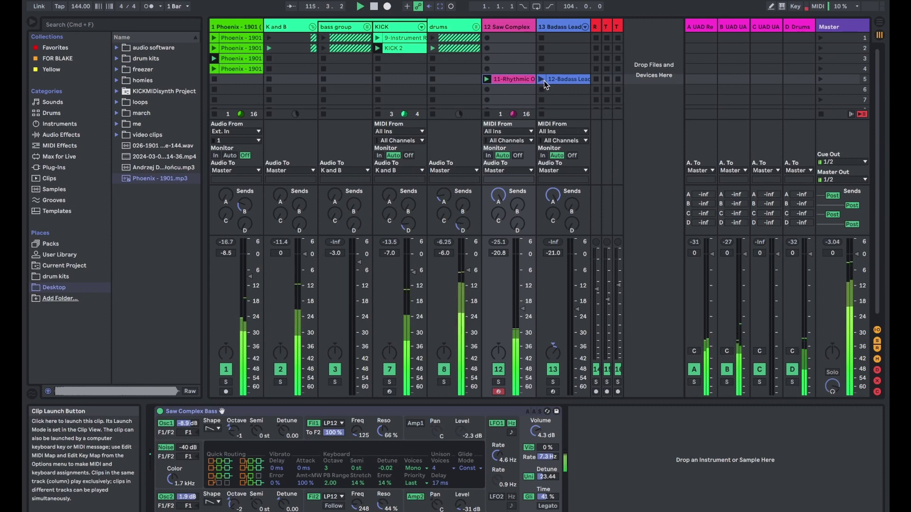
{"action": "left_click", "coordinate": [343, 58]}
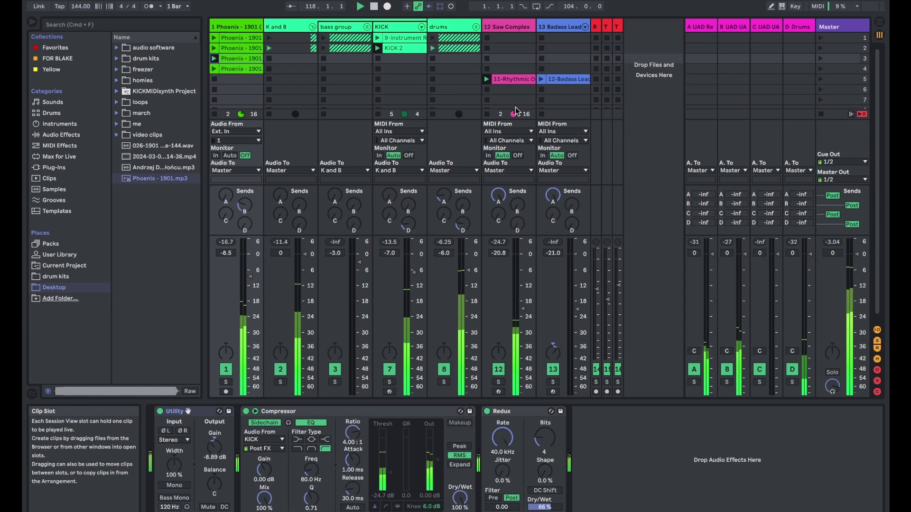
{"action": "left_click", "coordinate": [543, 81]}
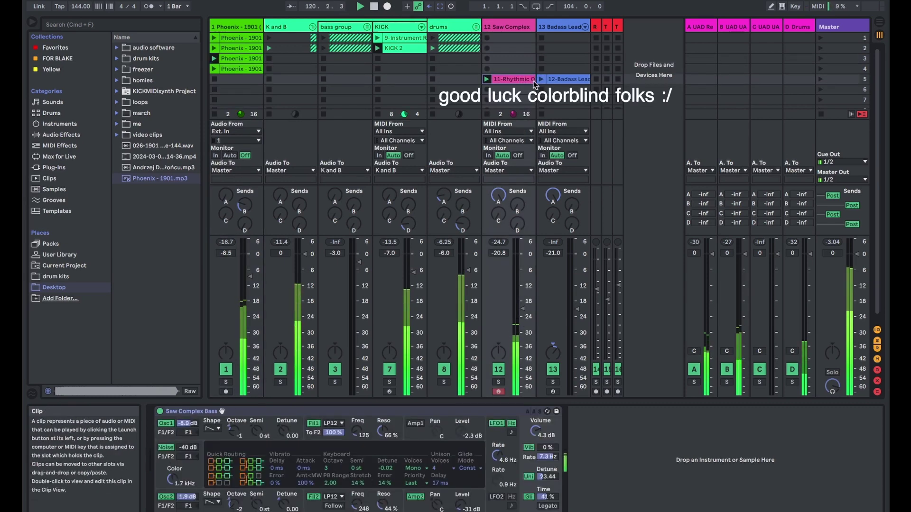
{"action": "double_click", "coordinate": [512, 79]}
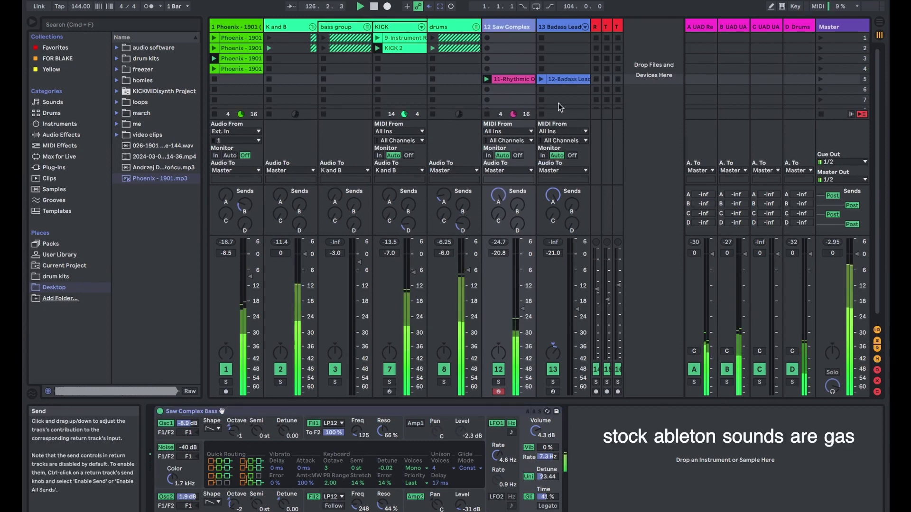
{"action": "left_click", "coordinate": [542, 81]}
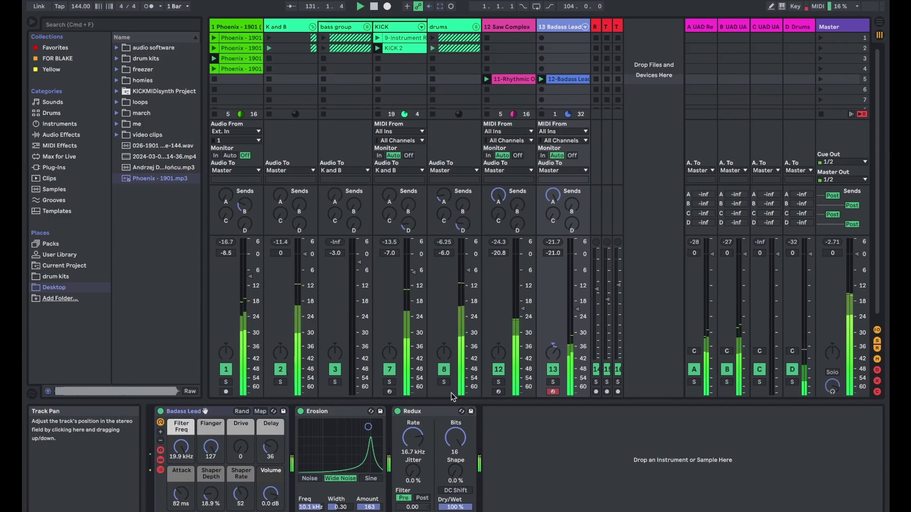
Step: Bypass the lead's Erosion effect to compare the sound, then re-enable it
{"action": "left_click", "coordinate": [412, 413]}
{"action": "left_click", "coordinate": [351, 409]}
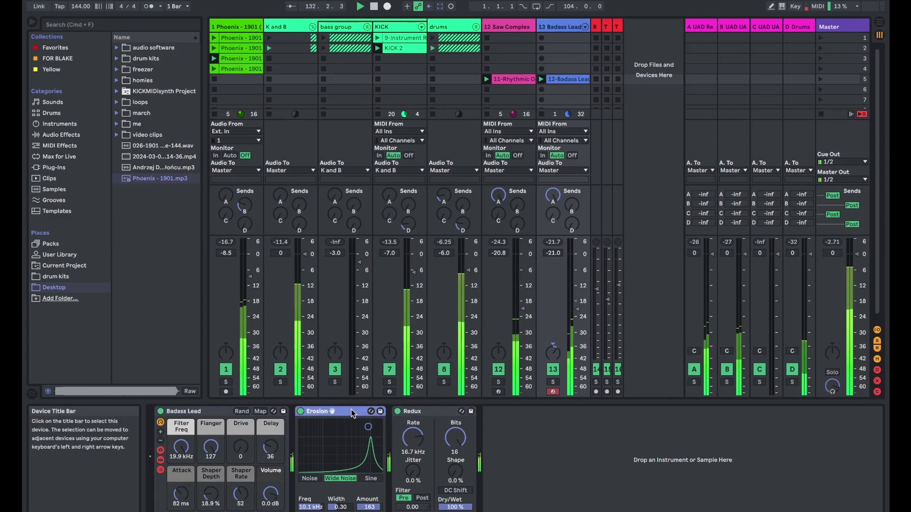
{"action": "left_click", "coordinate": [413, 411]}
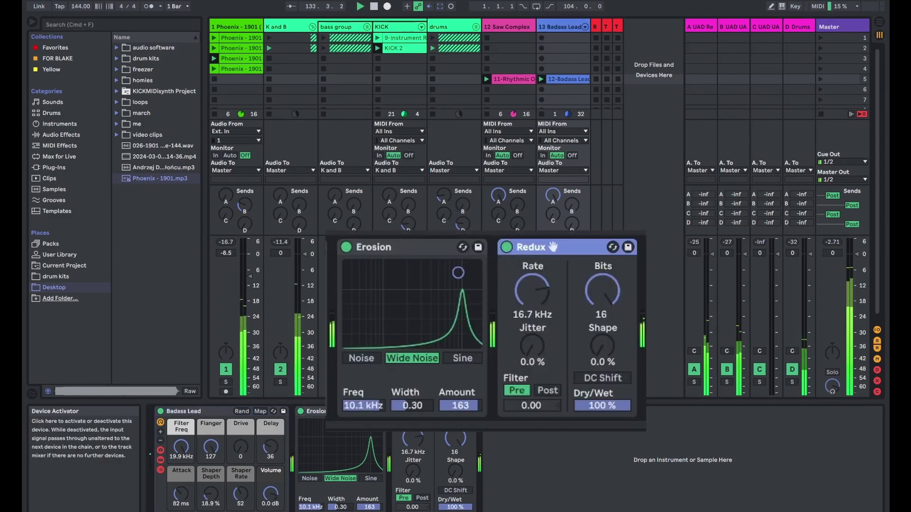
{"action": "left_click", "coordinate": [322, 413]}
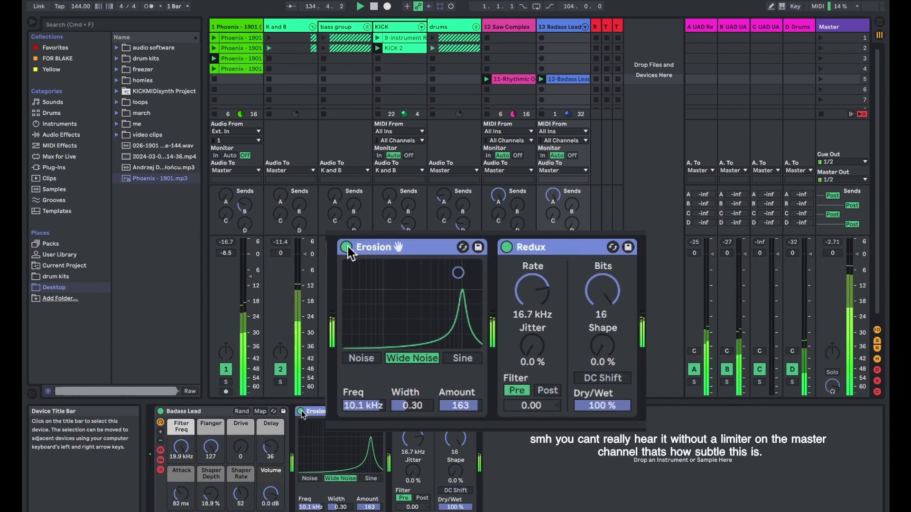
{"action": "left_click", "coordinate": [302, 412]}
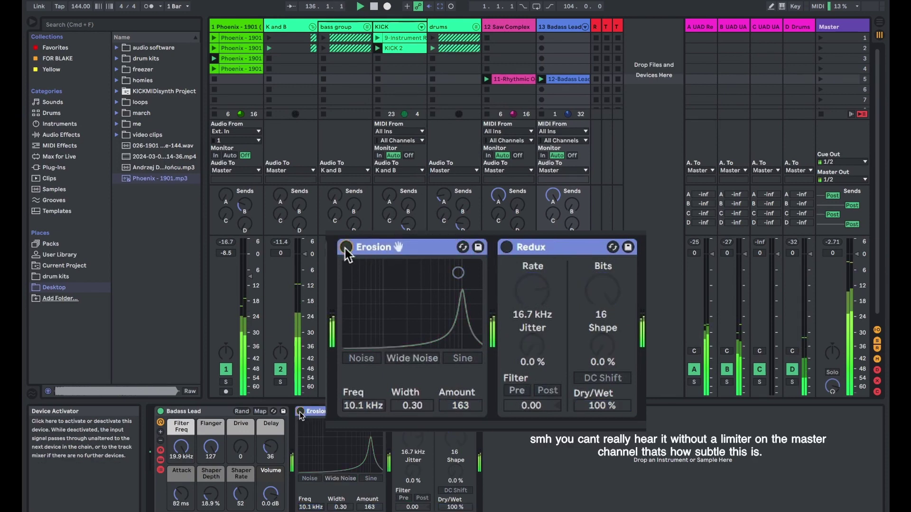
{"action": "left_click", "coordinate": [301, 413]}
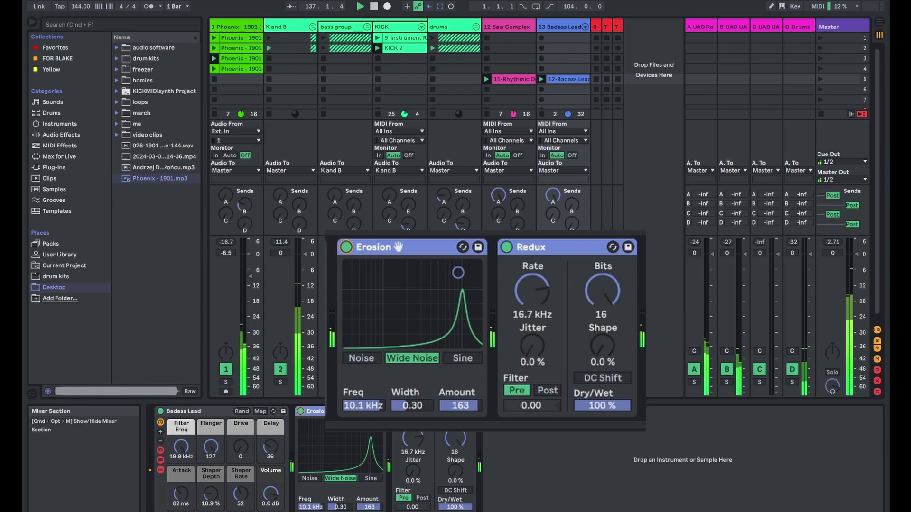
{"action": "left_click", "coordinate": [616, 26]}
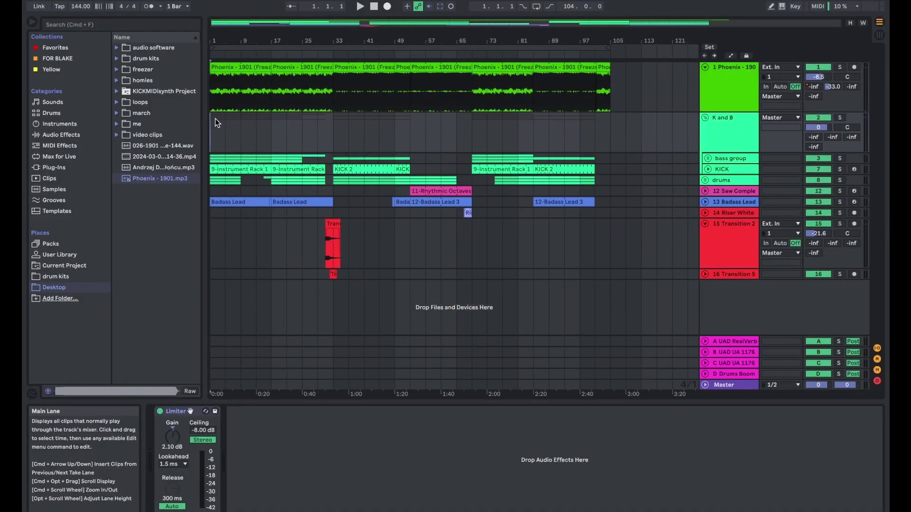
Step: Play the arrangement and display the tracks' automation envelopes
{"action": "key", "text": "space"}
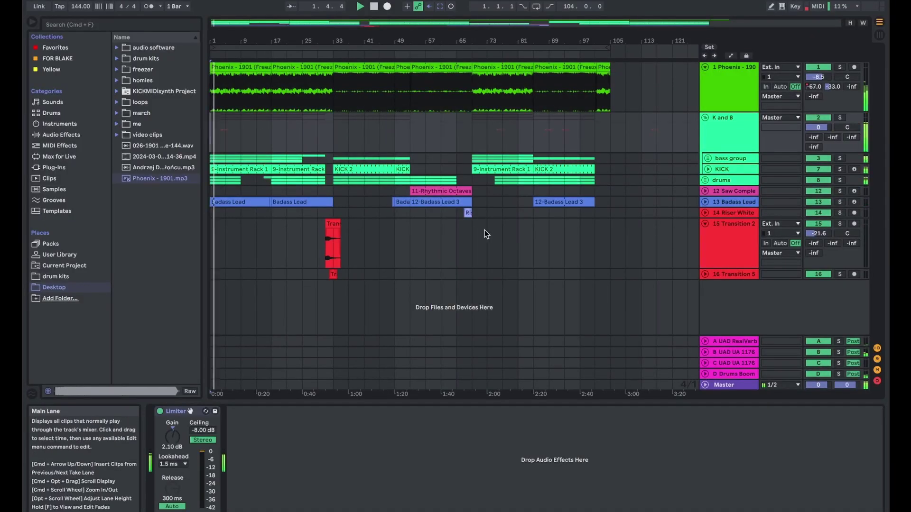
{"action": "key", "text": "a"}
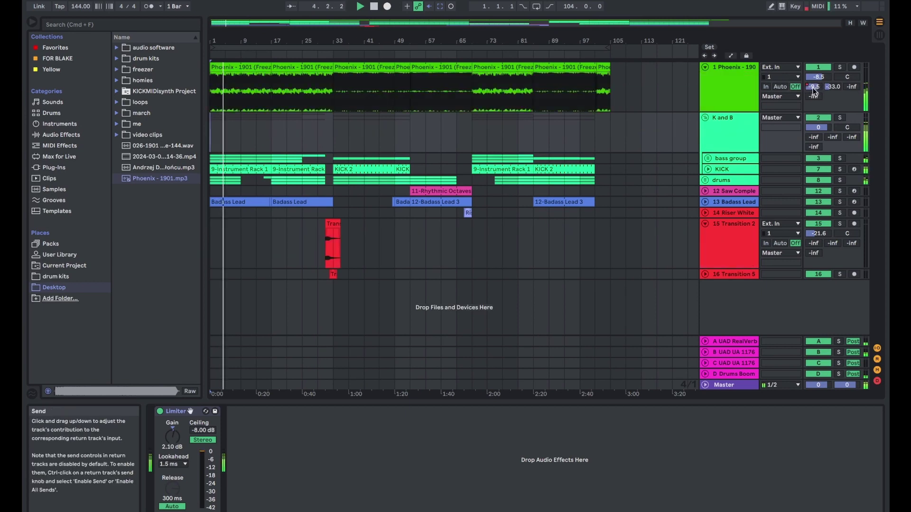
Step: Show track 1's Redux Sample Rate automation envelope instead of the RealVerb send
{"action": "left_click", "coordinate": [753, 77]}
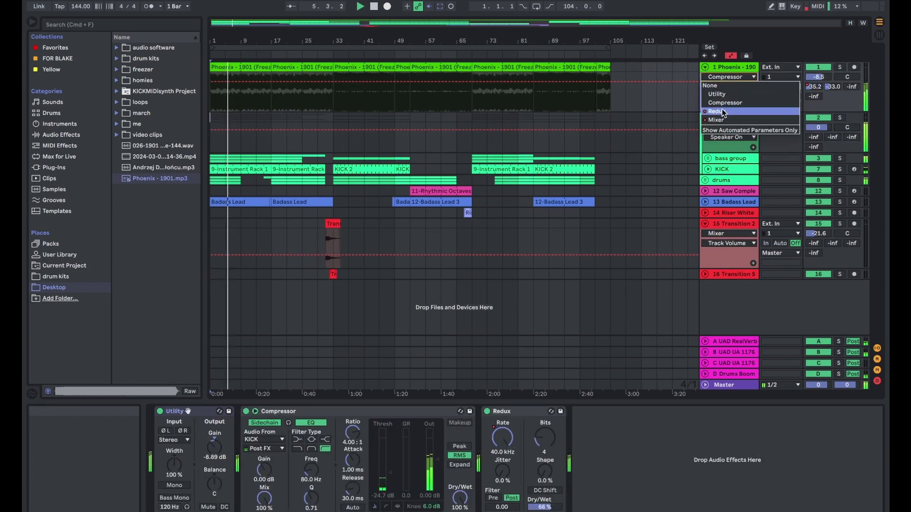
{"action": "left_click", "coordinate": [716, 119]}
{"action": "left_click", "coordinate": [754, 86]}
{"action": "left_click", "coordinate": [729, 100]}
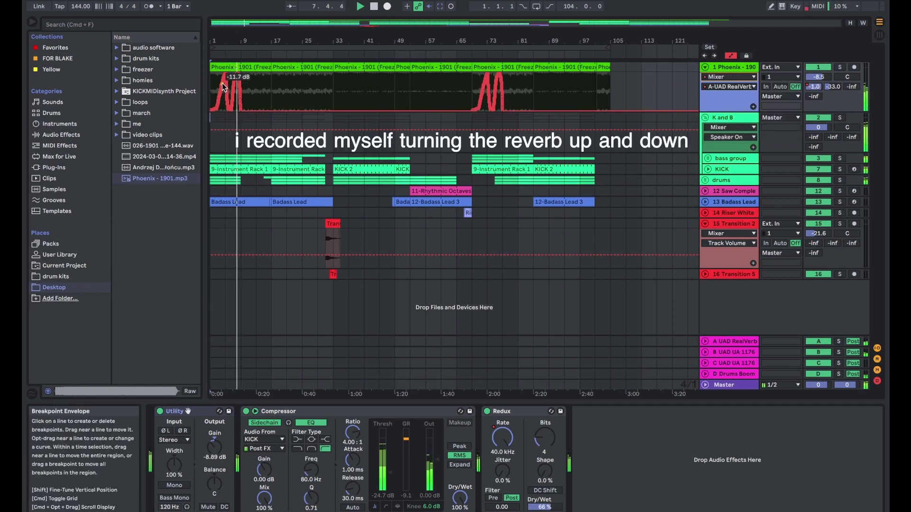
{"action": "left_click", "coordinate": [726, 86]}
{"action": "left_click", "coordinate": [722, 77]}
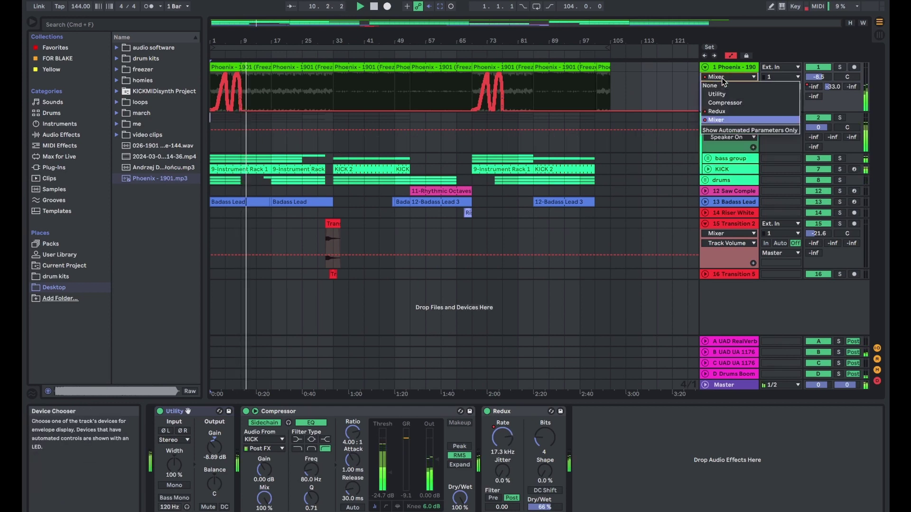
{"action": "left_click", "coordinate": [721, 111]}
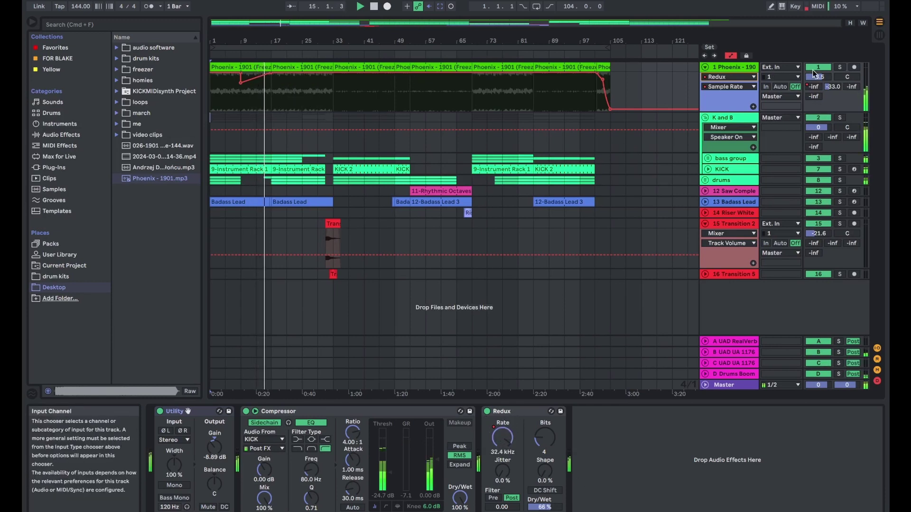
Step: Solo and unsolo Phoenix, then fold the K and B group
{"action": "left_click", "coordinate": [839, 67]}
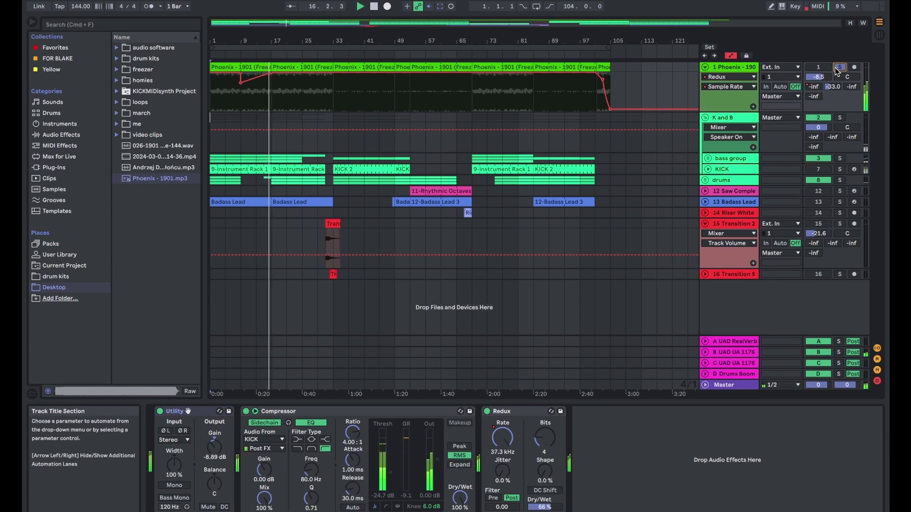
{"action": "left_click", "coordinate": [839, 67]}
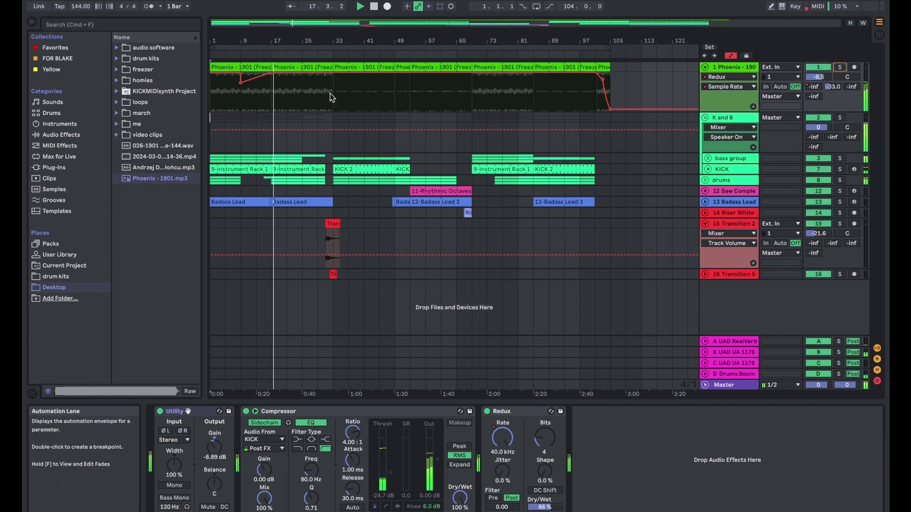
{"action": "left_click", "coordinate": [705, 118]}
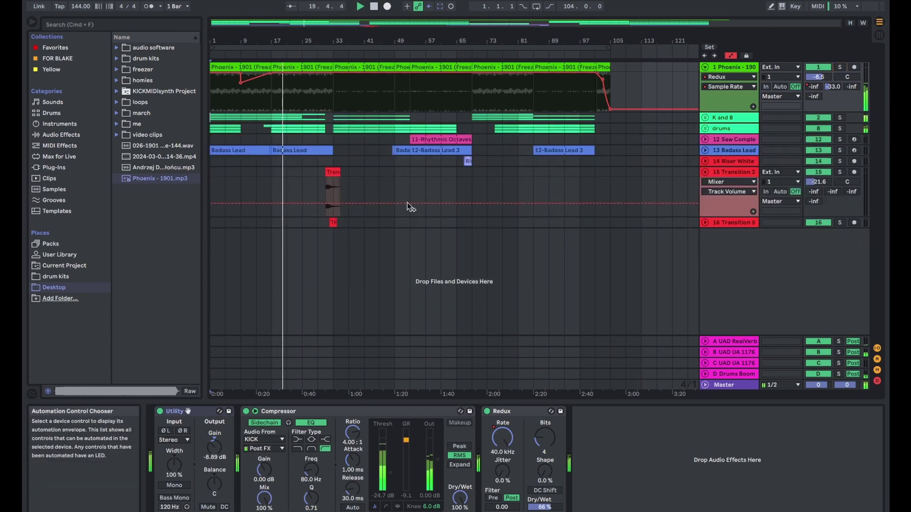
{"action": "left_click", "coordinate": [263, 127]}
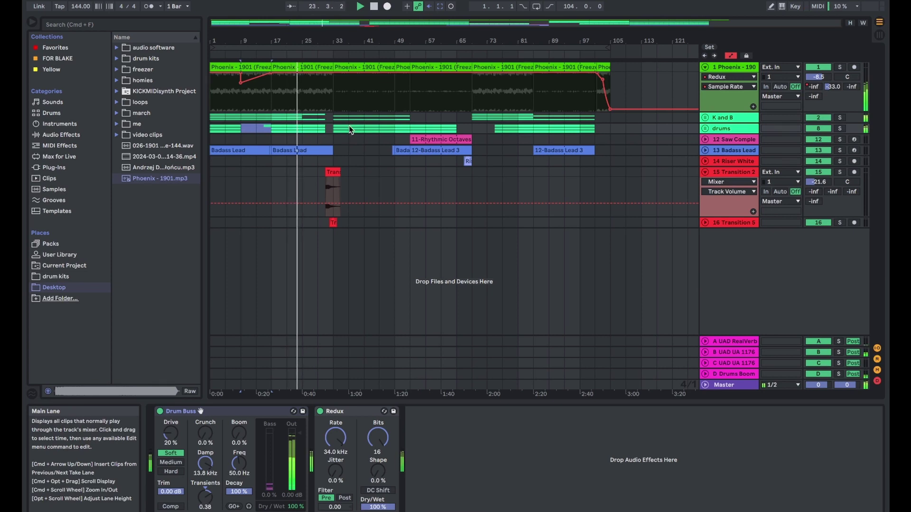
Step: Hide automation, zoom in around bar 29, and colour Riser White's clips to match its track
{"action": "left_click", "coordinate": [318, 187]}
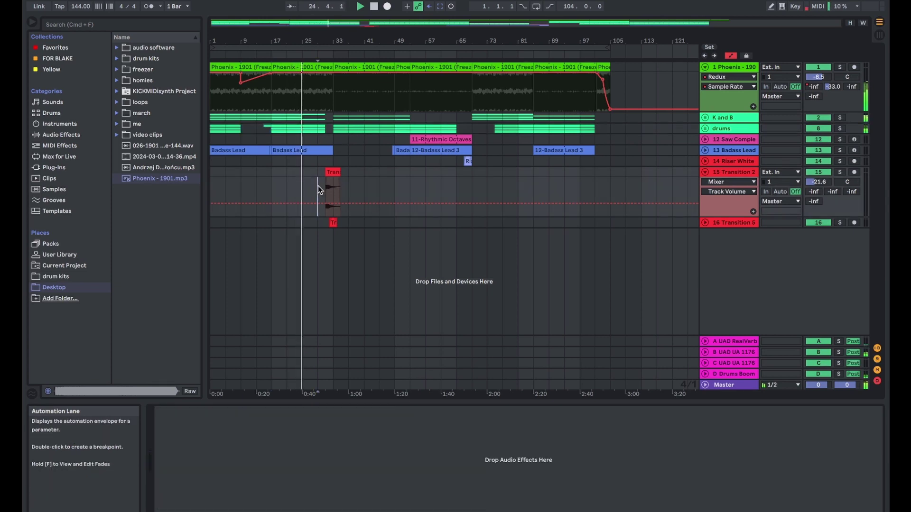
{"action": "key", "text": "a"}
{"action": "key", "text": "plus"}
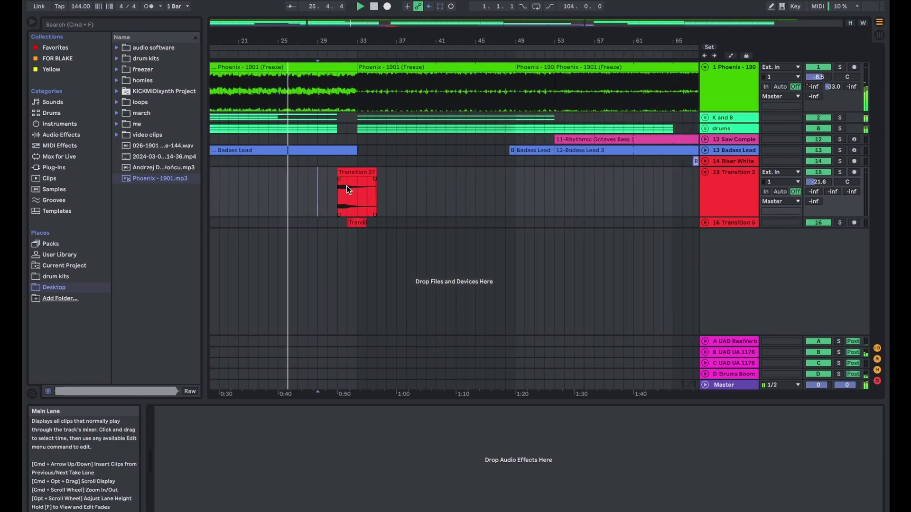
{"action": "scroll", "coordinate": [353, 186], "scroll_direction": "right", "scroll_amount": 5}
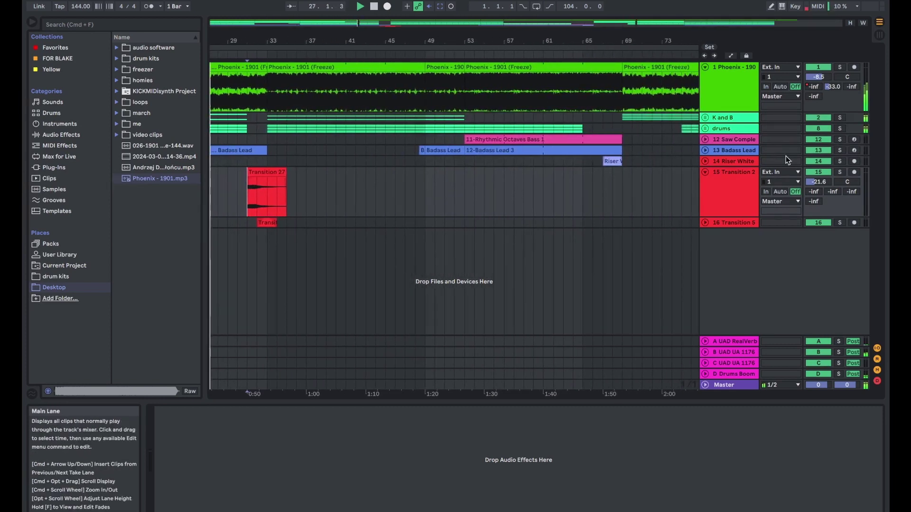
{"action": "left_click", "coordinate": [740, 160]}
{"action": "right_click", "coordinate": [731, 161]}
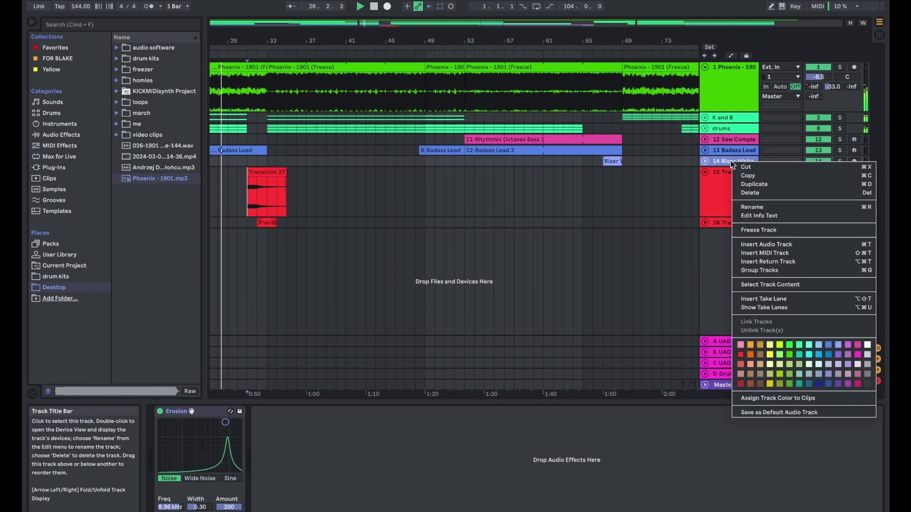
{"action": "left_click", "coordinate": [761, 396]}
Step: Unfold the Riser White and Transition 5 tracks to show their clips
{"action": "left_click", "coordinate": [375, 222]}
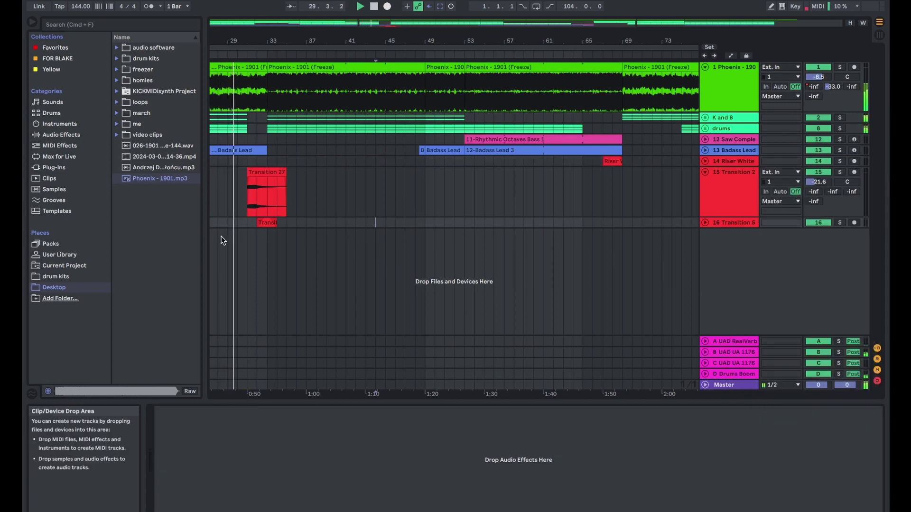
{"action": "left_click", "coordinate": [705, 161]}
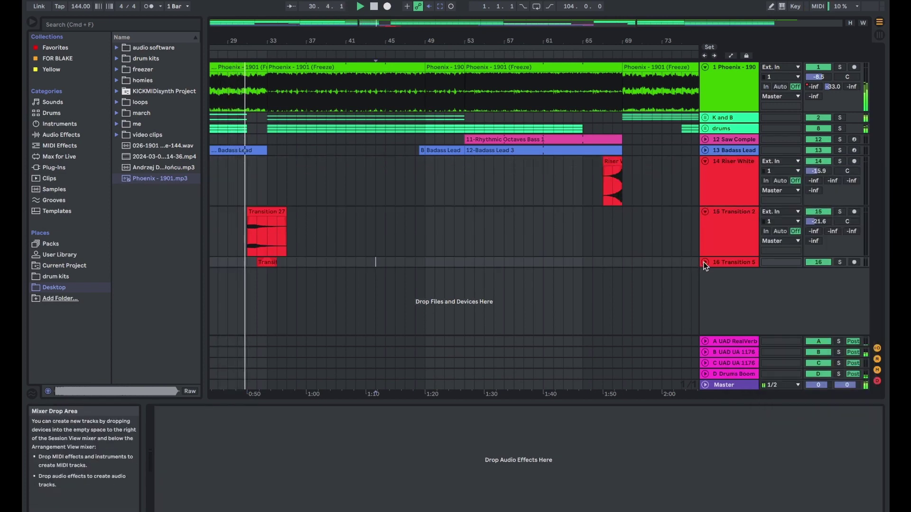
{"action": "left_click", "coordinate": [705, 262]}
{"action": "scroll", "coordinate": [569, 278], "scroll_direction": "left", "scroll_amount": 3}
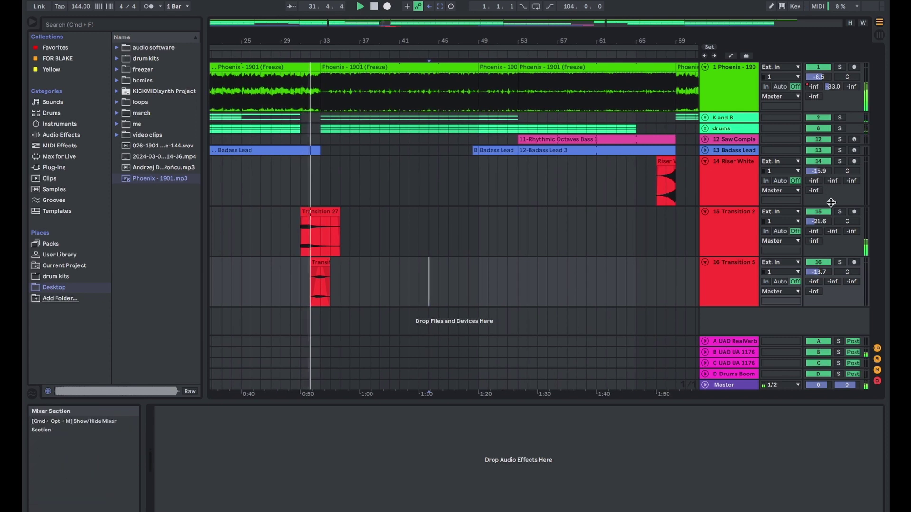
Step: Solo the riser and transition tracks together from Transition 27, then unsolo and restart playback
{"action": "left_click", "coordinate": [838, 264]}
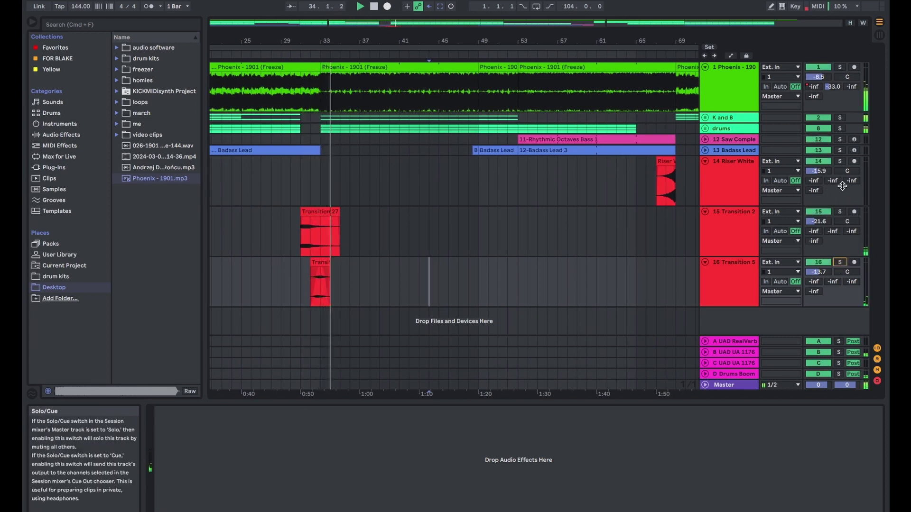
{"action": "left_click", "coordinate": [758, 161], "text": "shift"}
{"action": "left_click", "coordinate": [840, 161]}
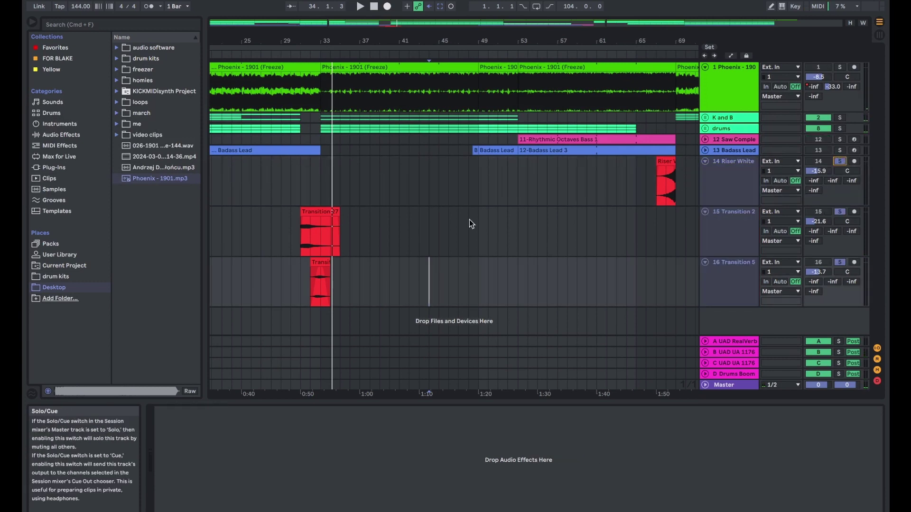
{"action": "left_click", "coordinate": [294, 226]}
{"action": "left_click", "coordinate": [302, 237]}
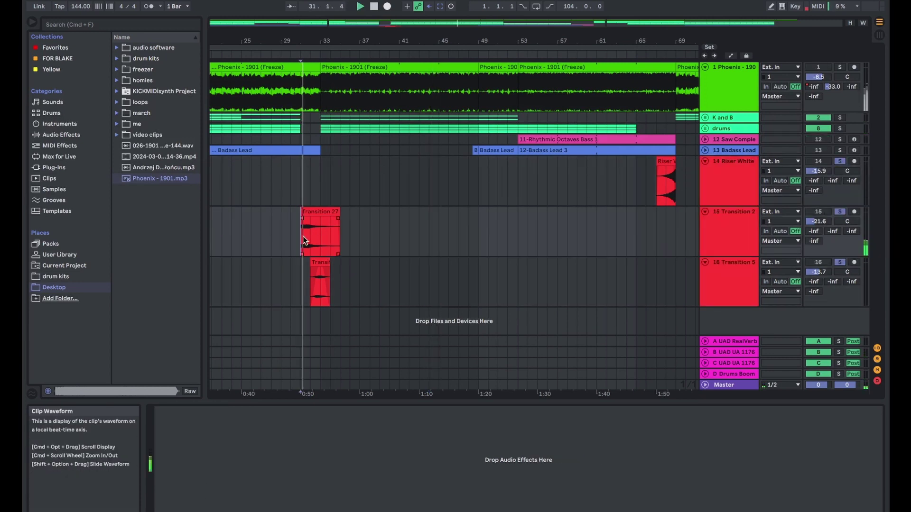
{"action": "left_click", "coordinate": [839, 262]}
{"action": "key", "text": "space"}
{"action": "key", "text": "space"}
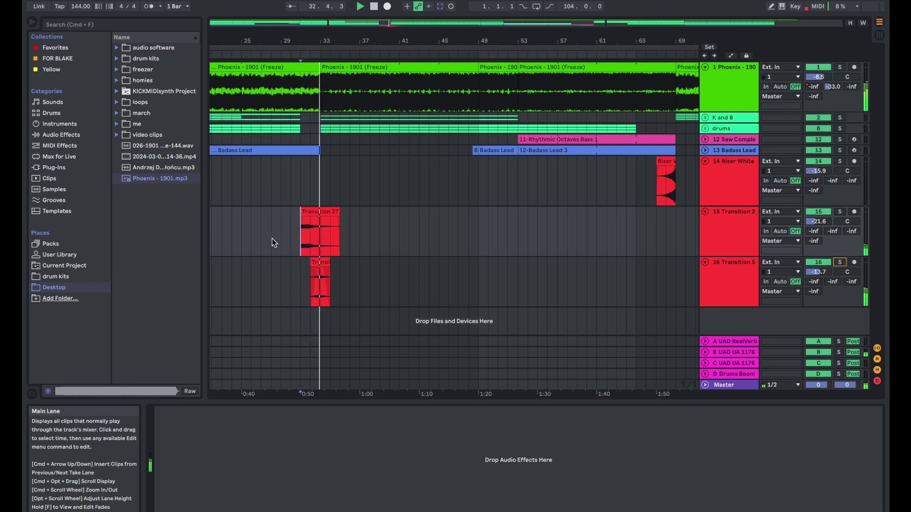
{"action": "scroll", "coordinate": [397, 163], "scroll_direction": "down", "scroll_amount": 5}
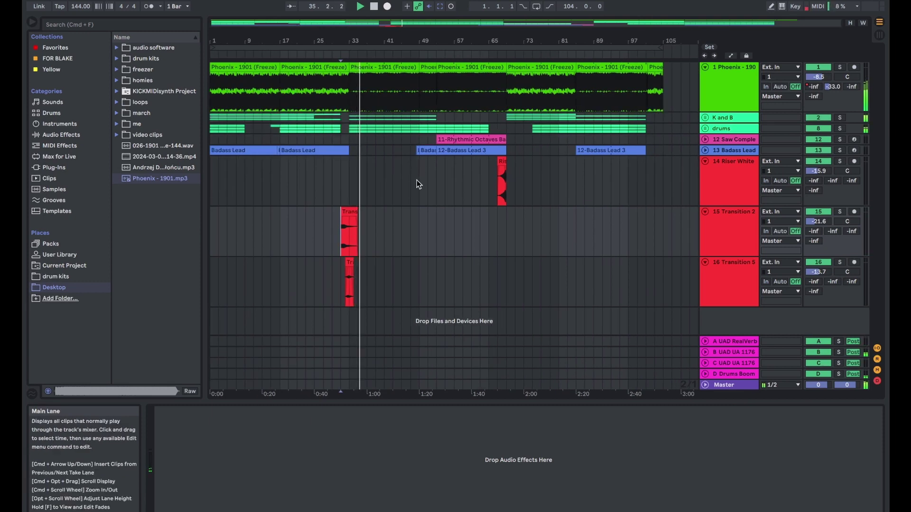
Step: Unfold the Badass Lead and Saw Complex tracks and show Badass Lead's effects
{"action": "left_click", "coordinate": [706, 150]}
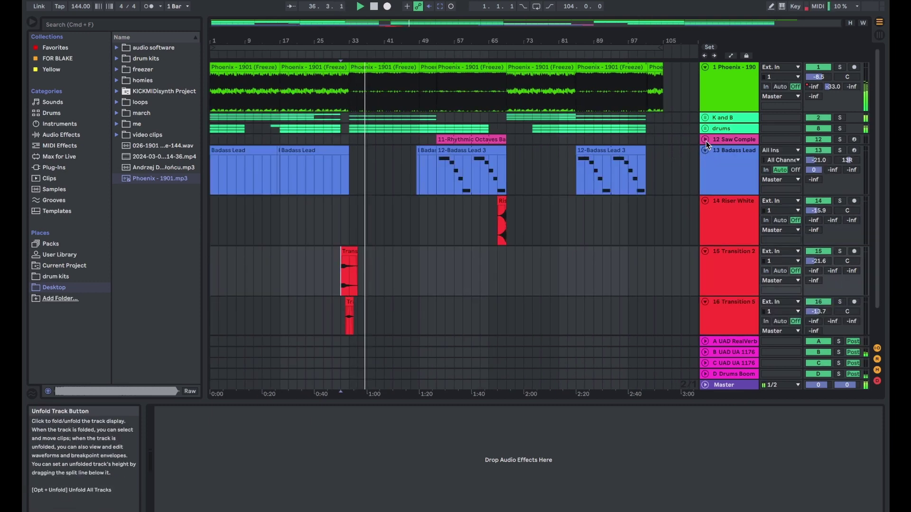
{"action": "left_click", "coordinate": [706, 140]}
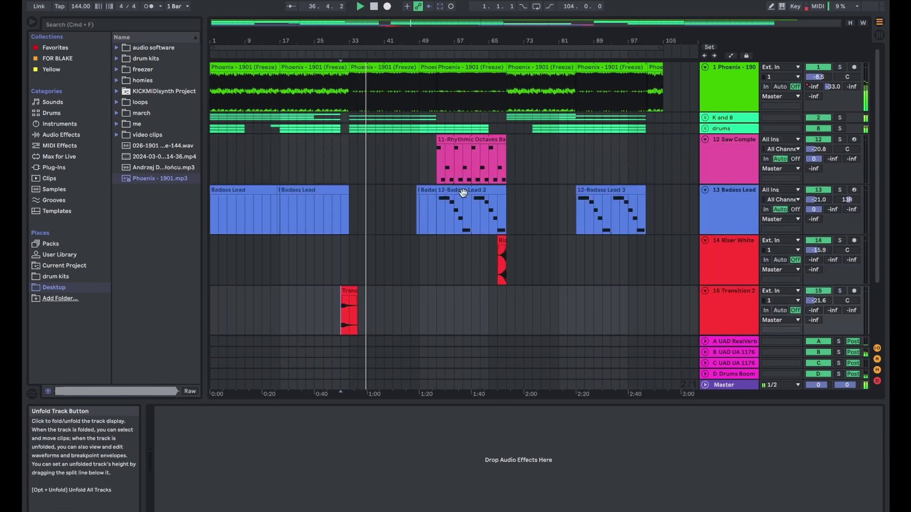
{"action": "left_click", "coordinate": [429, 206]}
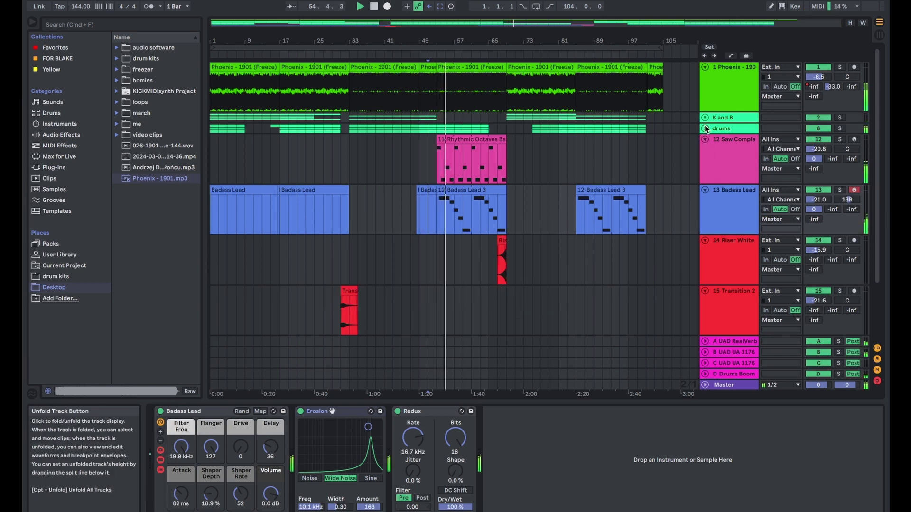
Step: View the Saw Complex Bass and Badass Lead devices, then the master's Overdrive and Flatline chain
{"action": "left_click", "coordinate": [716, 128]}
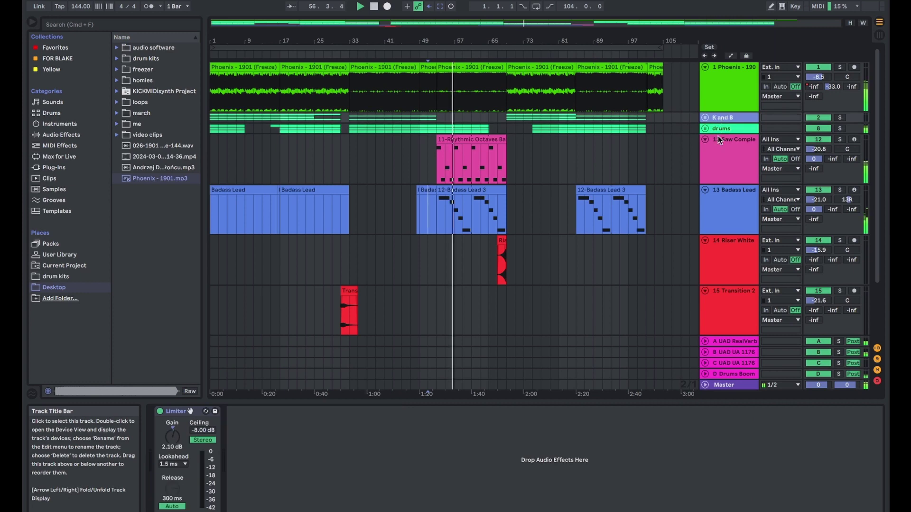
{"action": "left_click", "coordinate": [719, 147]}
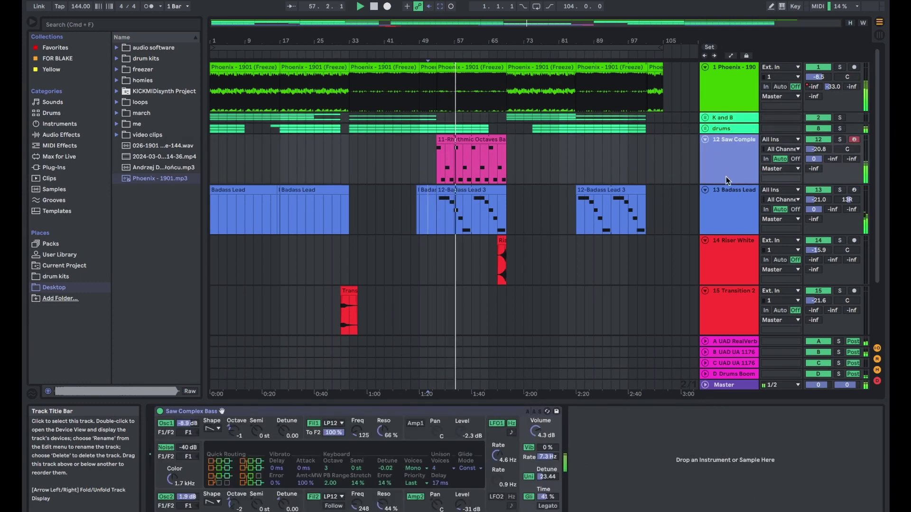
{"action": "left_click", "coordinate": [725, 203]}
{"action": "left_click", "coordinate": [725, 385]}
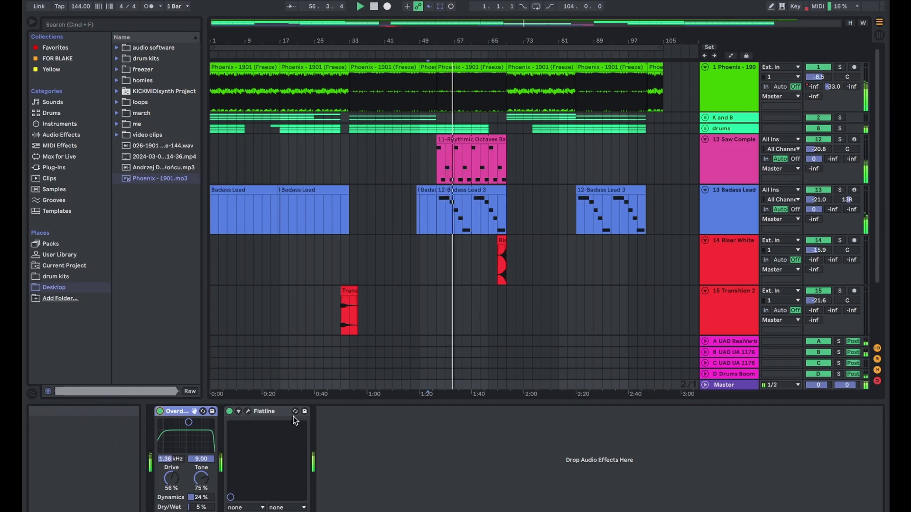
Step: Check the Flatline plug-in window, close it, and show K and B's Limiter (2.10 dB, -8.00 dB ceiling)
{"action": "left_click", "coordinate": [248, 411]}
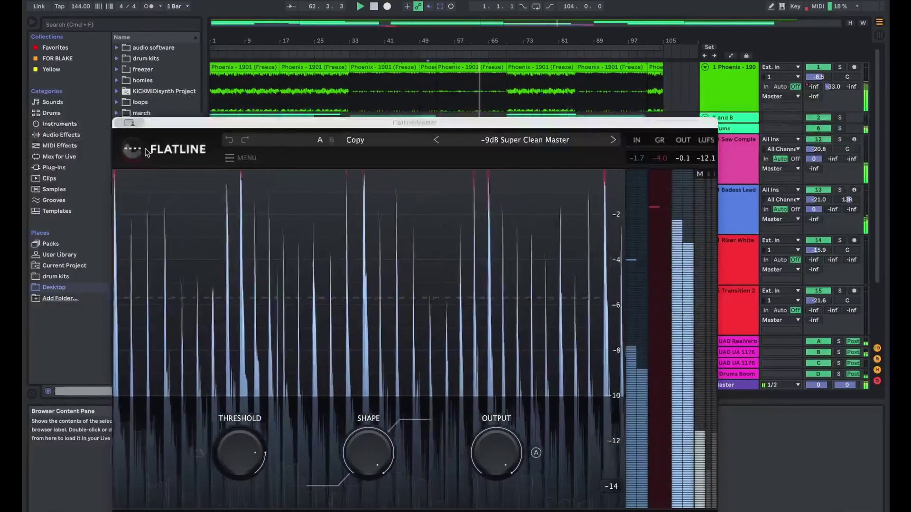
{"action": "left_click", "coordinate": [129, 123]}
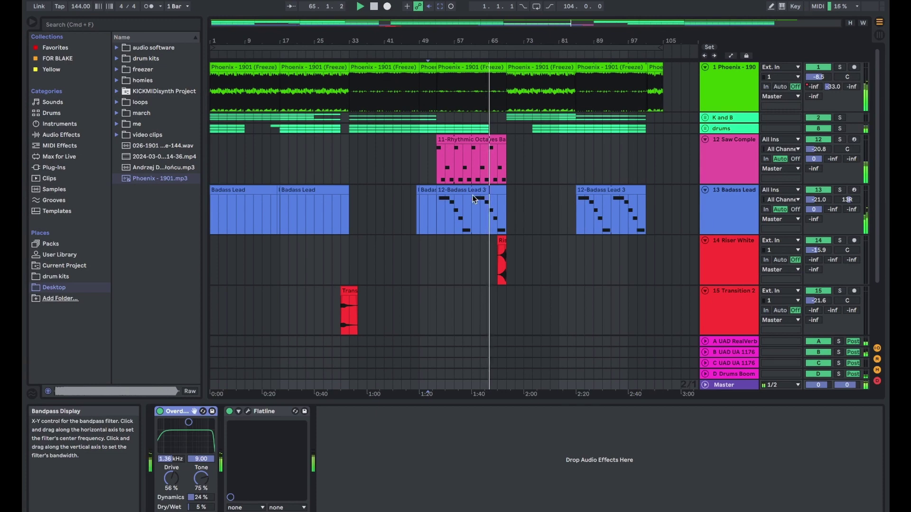
{"action": "left_click", "coordinate": [498, 119]}
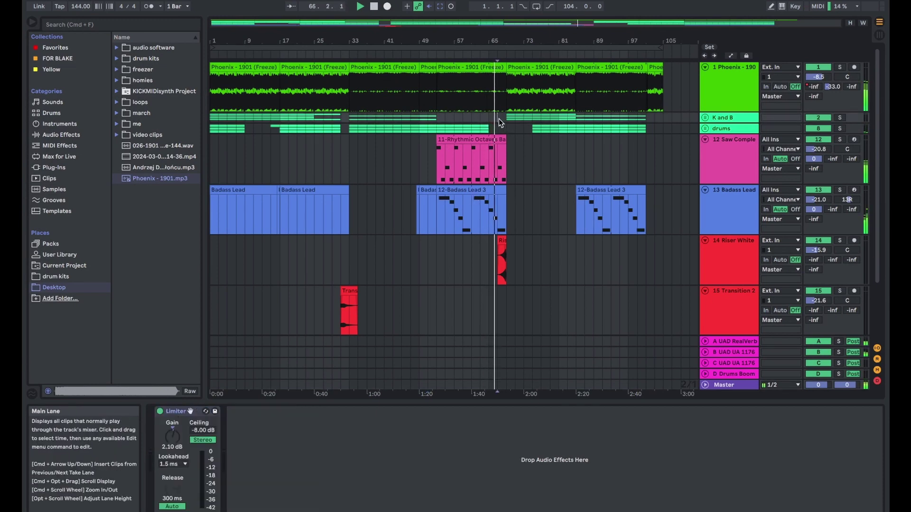
Step: Review the effect chains on the drums, Saw Complex Bass, Phoenix, Transition 2 and Badass Lead tracks
{"action": "left_click", "coordinate": [728, 130]}
{"action": "left_click", "coordinate": [733, 145]}
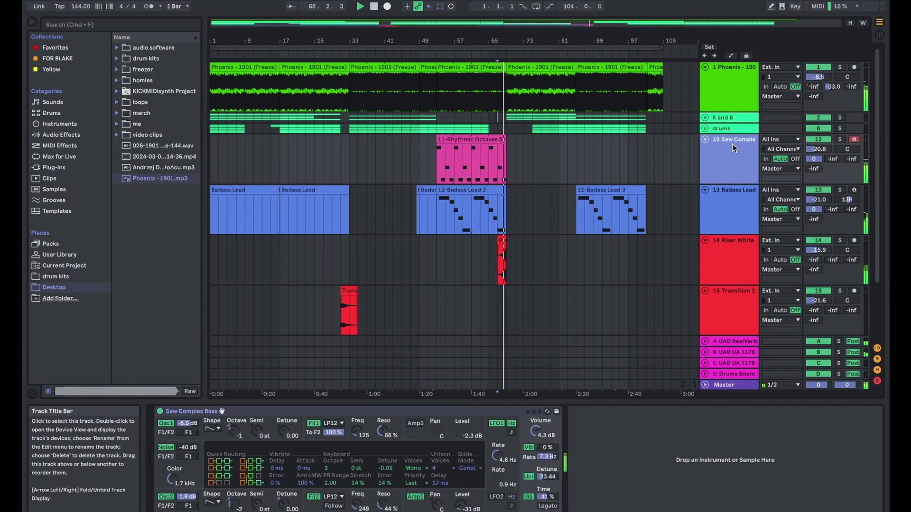
{"action": "left_click", "coordinate": [733, 93]}
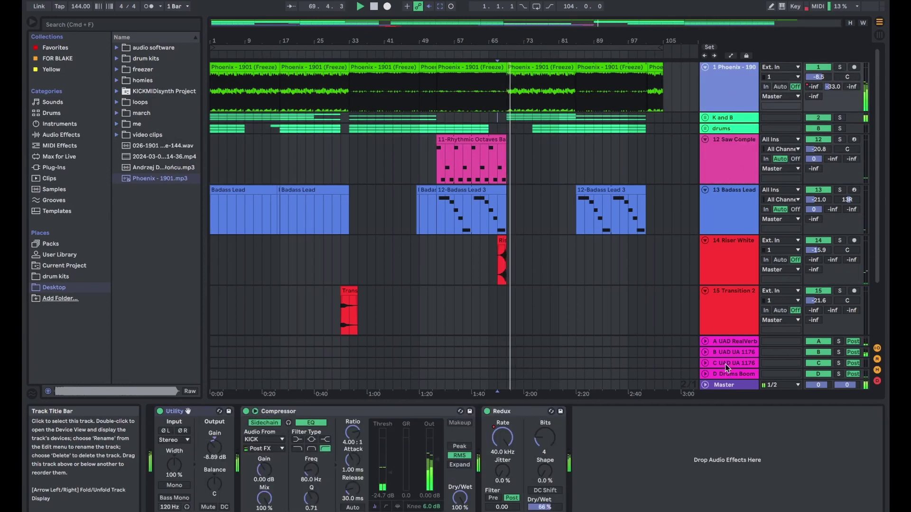
{"action": "left_click", "coordinate": [728, 314]}
{"action": "left_click", "coordinate": [730, 214]}
{"action": "left_click", "coordinate": [730, 166]}
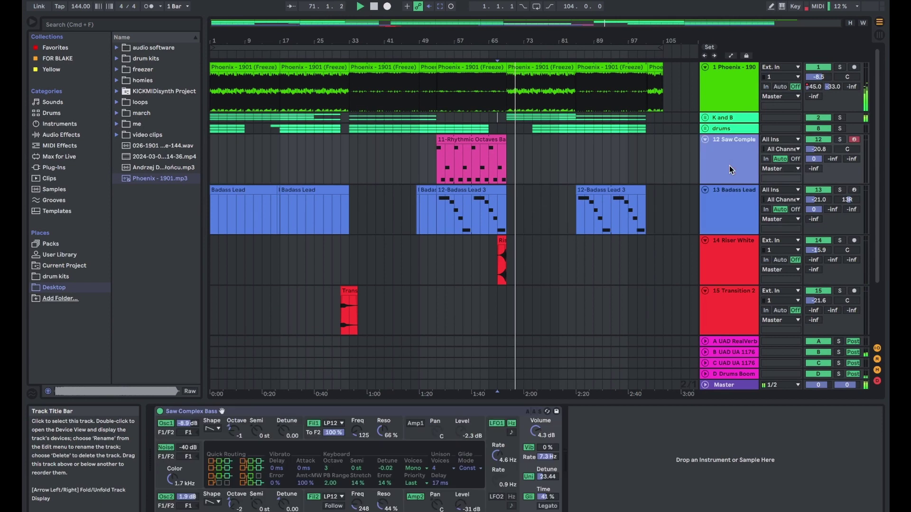
{"action": "left_click", "coordinate": [730, 133]}
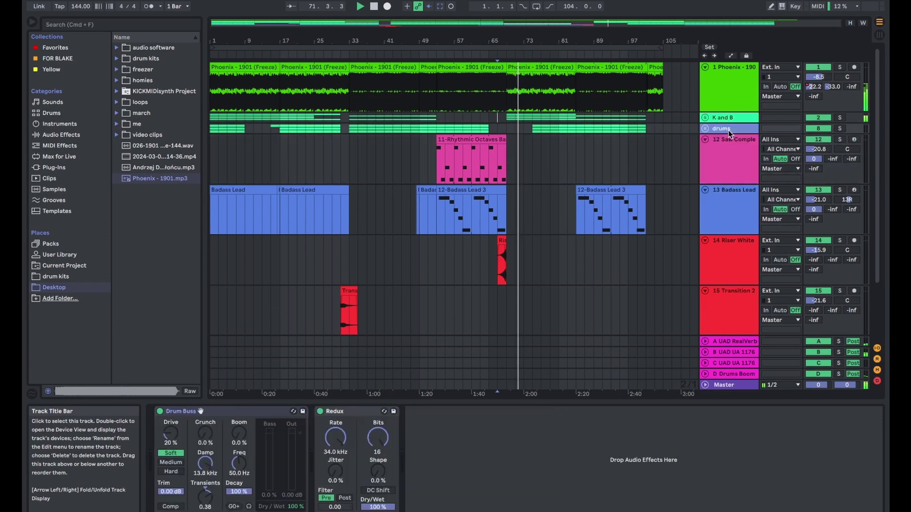
Step: Unfold the K and B group and inspect the bass Compressor/Limiter and KICK chains
{"action": "left_click", "coordinate": [705, 118]}
{"action": "left_click", "coordinate": [724, 159]}
{"action": "left_click", "coordinate": [729, 171]}
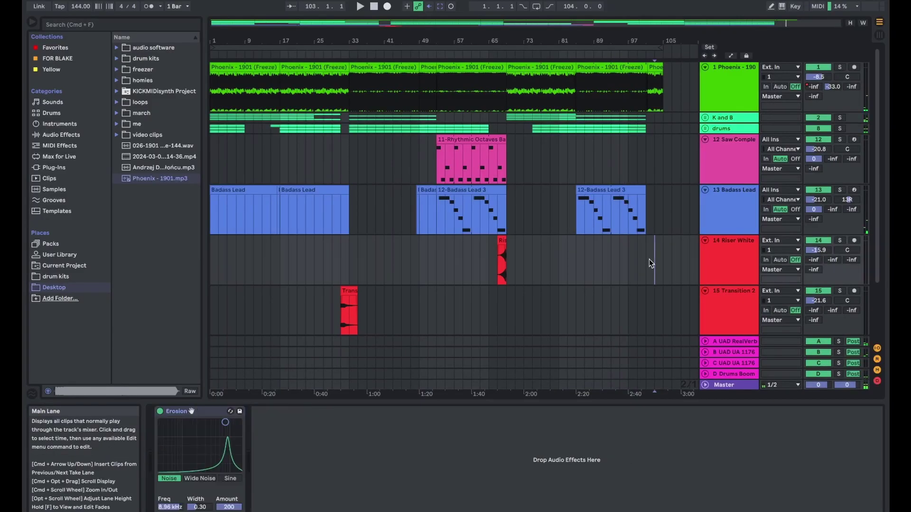
Step: Play from near the song's end and select the last Phoenix clip to view its devices
{"action": "left_click", "coordinate": [647, 258]}
{"action": "key", "text": "space"}
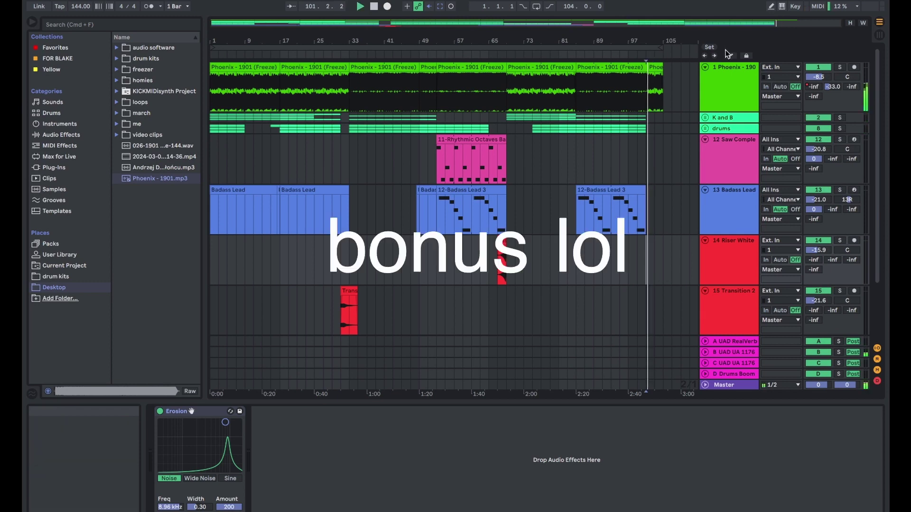
{"action": "left_click", "coordinate": [726, 81]}
{"action": "left_click", "coordinate": [658, 81]}
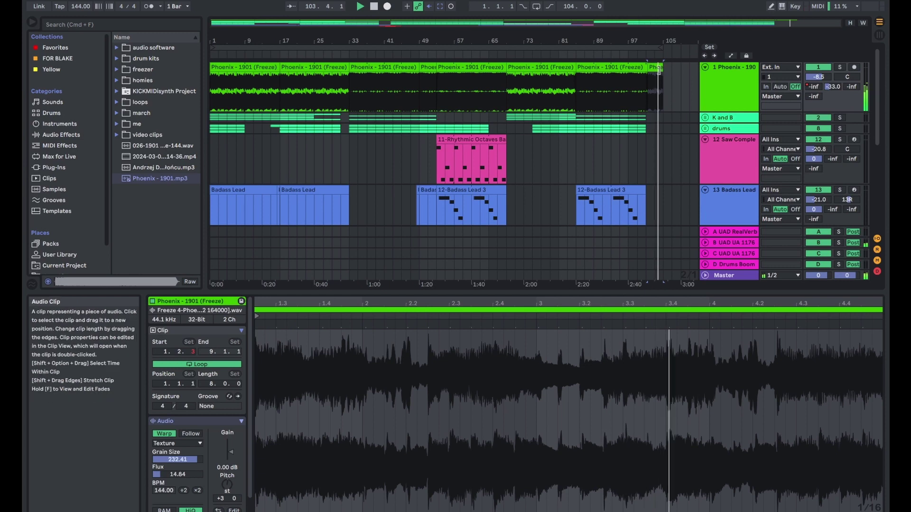
Step: Show the Redux sample-rate automation with A, hide it again, and clear the clip selection
{"action": "key", "text": "a"}
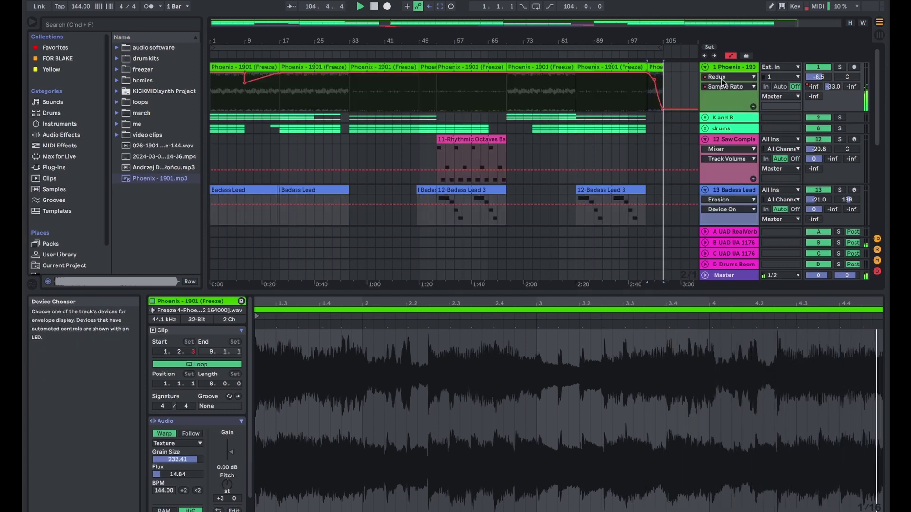
{"action": "key", "text": "a"}
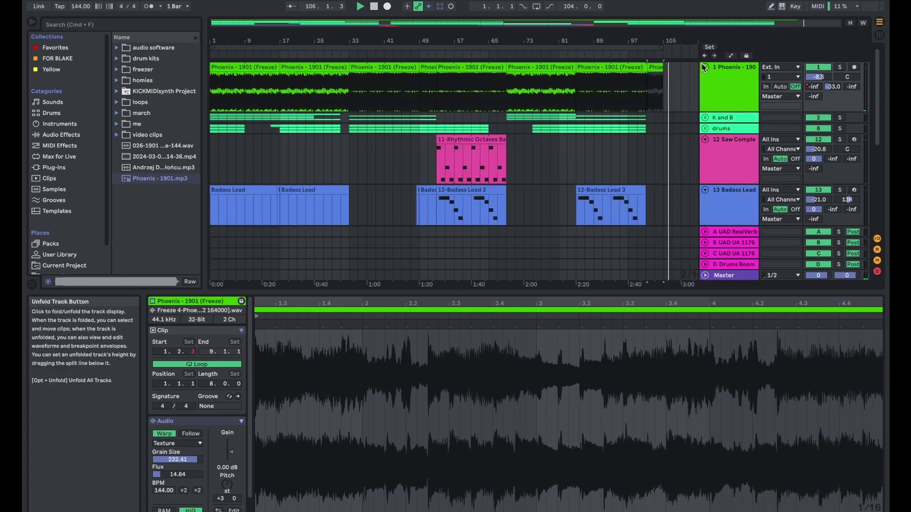
{"action": "left_click", "coordinate": [686, 69]}
{"action": "scroll", "coordinate": [672, 72], "scroll_direction": "down", "scroll_amount": 1}
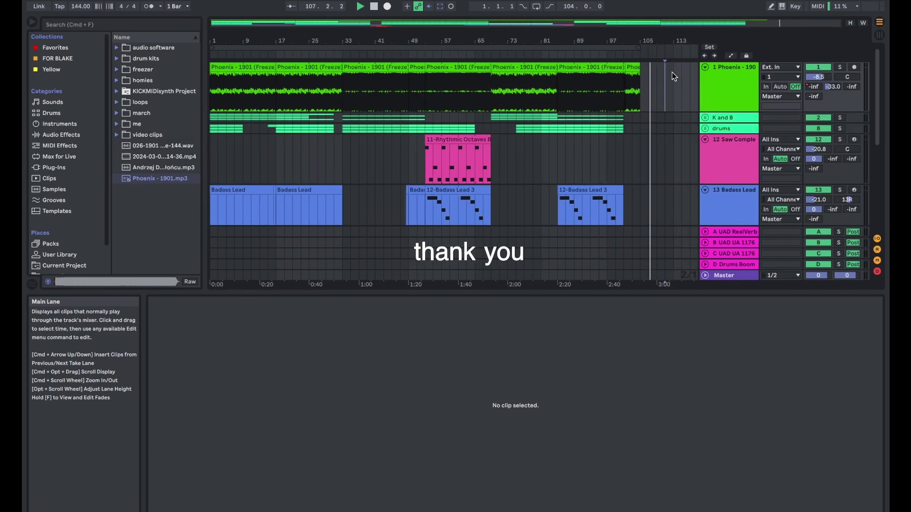